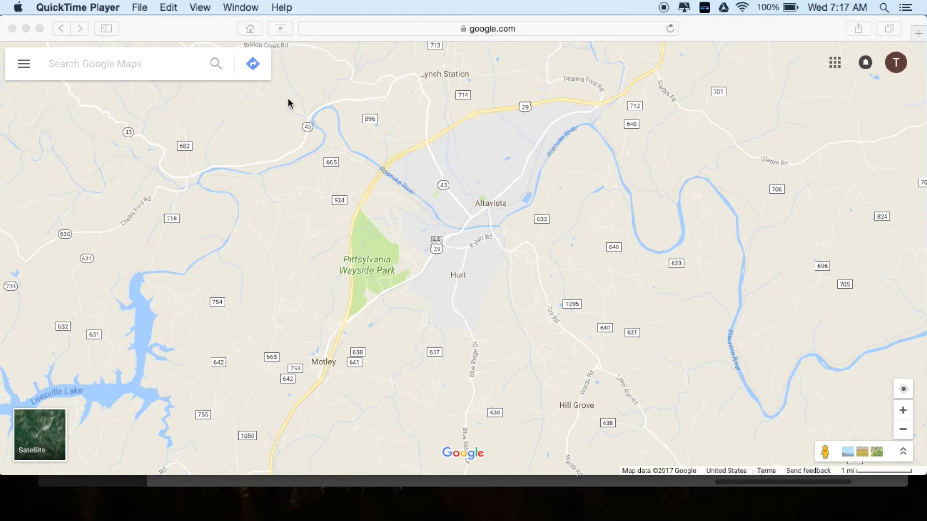
- Bring the Safari window with the Altavista-area Google Map to the front
{"action": "left_click", "coordinate": [252, 68]}
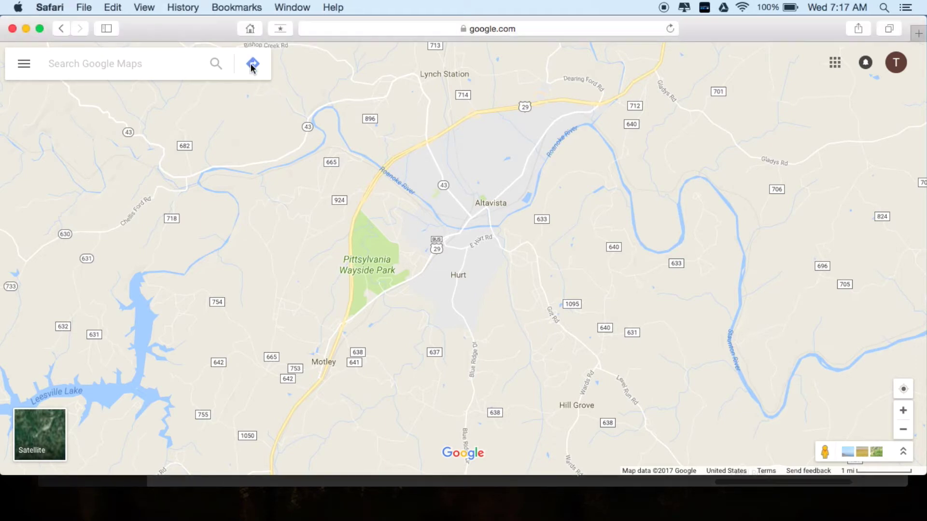
{"action": "left_click", "coordinate": [252, 65]}
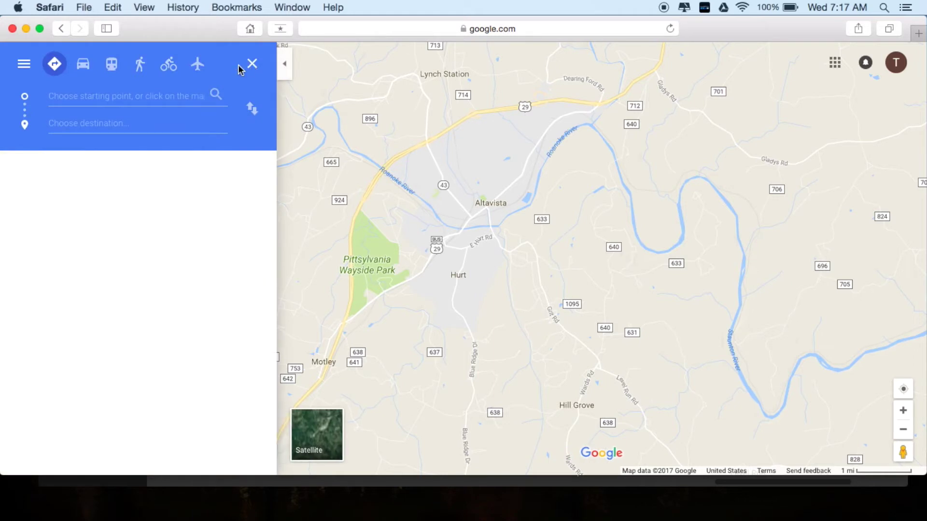
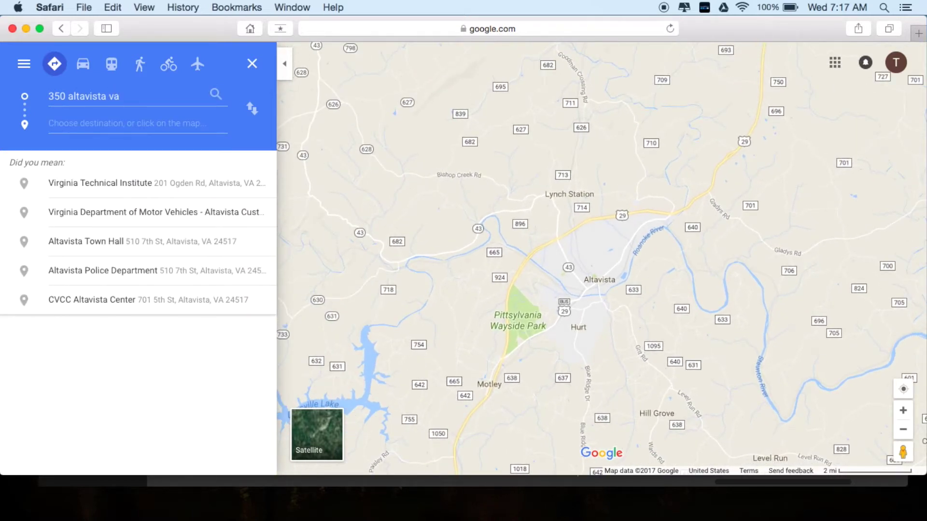
{"action": "double_click", "coordinate": [577, 303]}
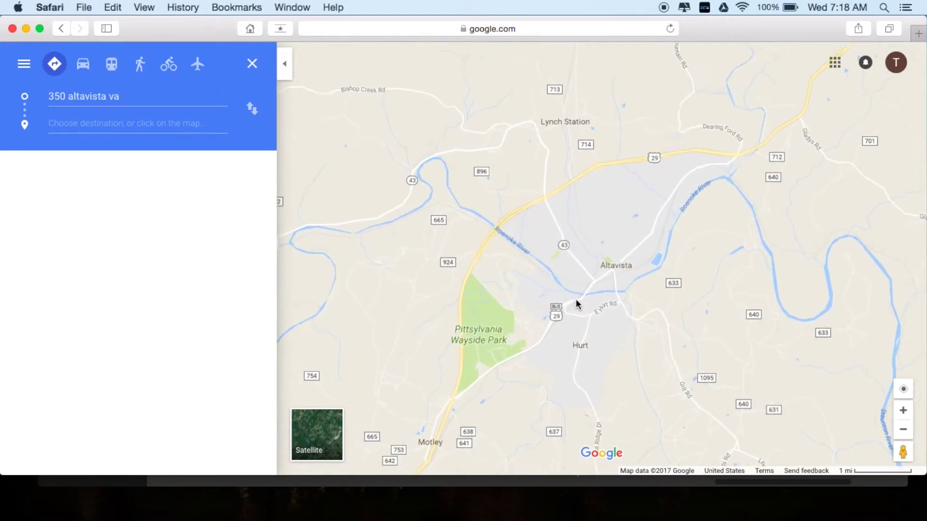
{"action": "double_click", "coordinate": [576, 299]}
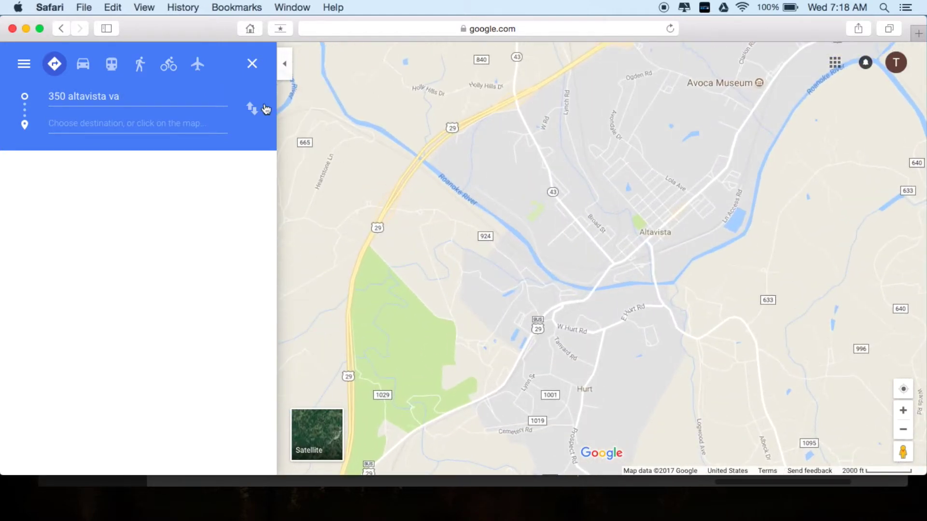
{"action": "left_click", "coordinate": [189, 95]}
{"action": "key", "text": "BackSpace"}
{"action": "key", "text": "BackSpace"}
{"action": "key", "text": "BackSpace"}
{"action": "key", "text": "BackSpace"}
{"action": "key", "text": "BackSpace"}
{"action": "key", "text": "BackSpace"}
{"action": "key", "text": "BackSpace"}
{"action": "key", "text": "BackSpace"}
{"action": "key", "text": "BackSpace"}
{"action": "key", "text": "BackSpace"}
{"action": "key", "text": "BackSpace"}
{"action": "key", "text": "BackSpace"}
{"action": "left_click", "coordinate": [170, 175]}
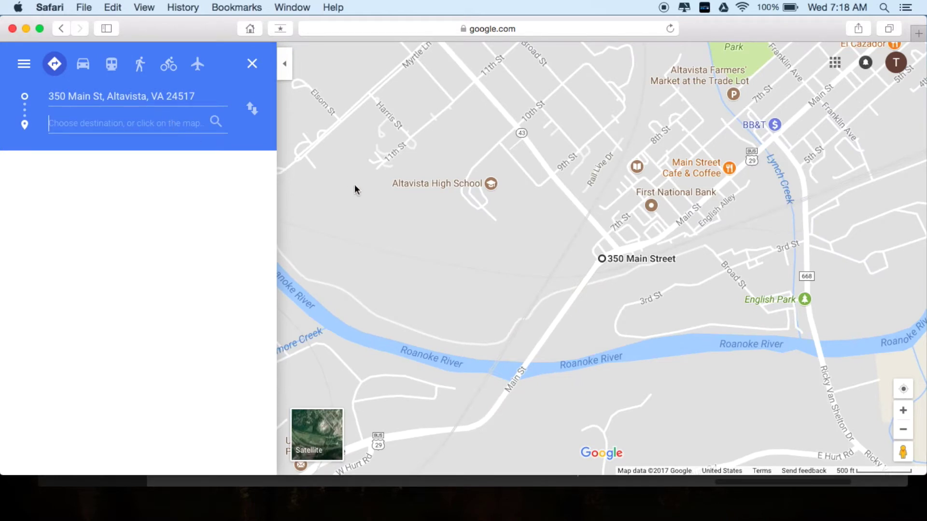
- Move the map to Clemmons, NC and set the destination on I-40 near Exit 184
{"action": "scroll", "coordinate": [483, 163], "scroll_direction": "down", "scroll_amount": 3}
{"action": "scroll", "coordinate": [483, 164], "scroll_direction": "down", "scroll_amount": 5}
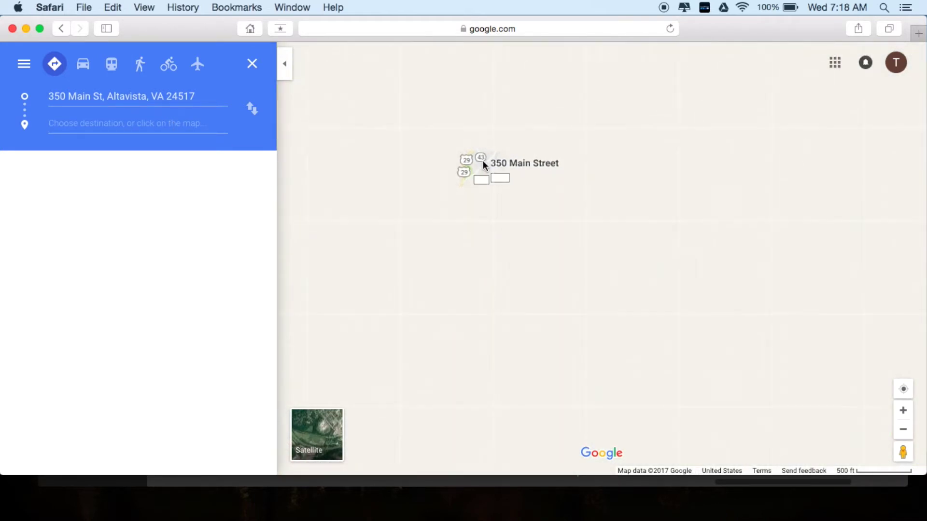
{"action": "scroll", "coordinate": [413, 261], "scroll_direction": "down", "scroll_amount": 3}
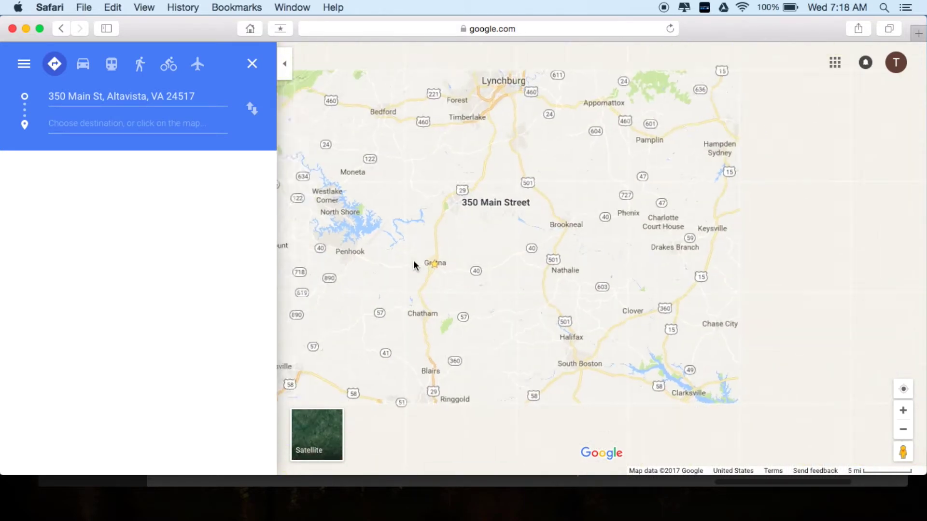
{"action": "left_click_drag", "start_coordinate": [404, 319], "coordinate": [647, 128]}
{"action": "left_click_drag", "start_coordinate": [504, 277], "coordinate": [553, 251]}
{"action": "scroll", "coordinate": [493, 284], "scroll_direction": "up", "scroll_amount": 5}
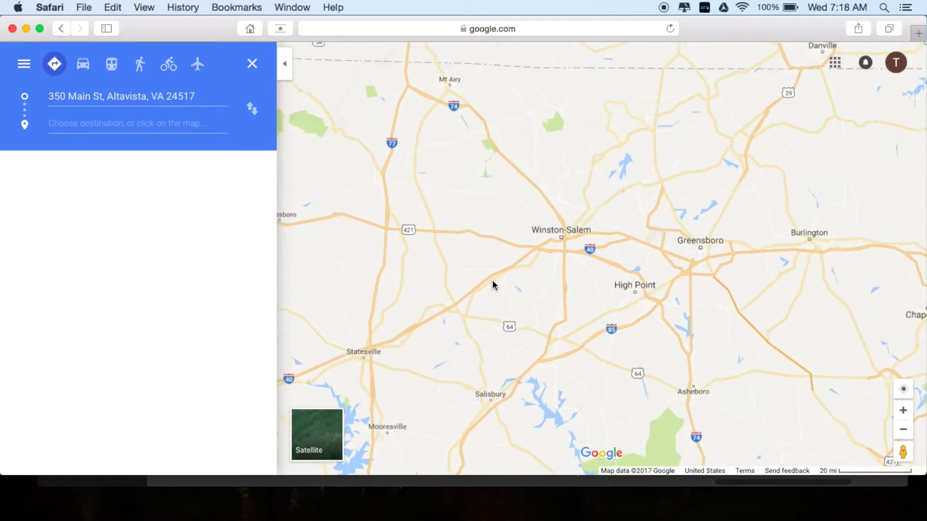
{"action": "scroll", "coordinate": [492, 285], "scroll_direction": "up", "scroll_amount": 10}
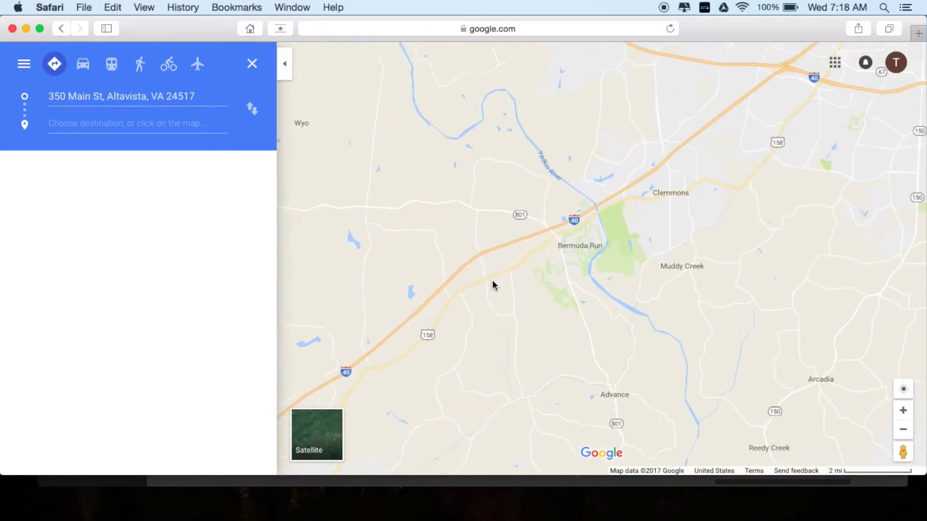
{"action": "left_click_drag", "start_coordinate": [709, 129], "coordinate": [612, 222]}
{"action": "scroll", "coordinate": [589, 262], "scroll_direction": "up", "scroll_amount": 5}
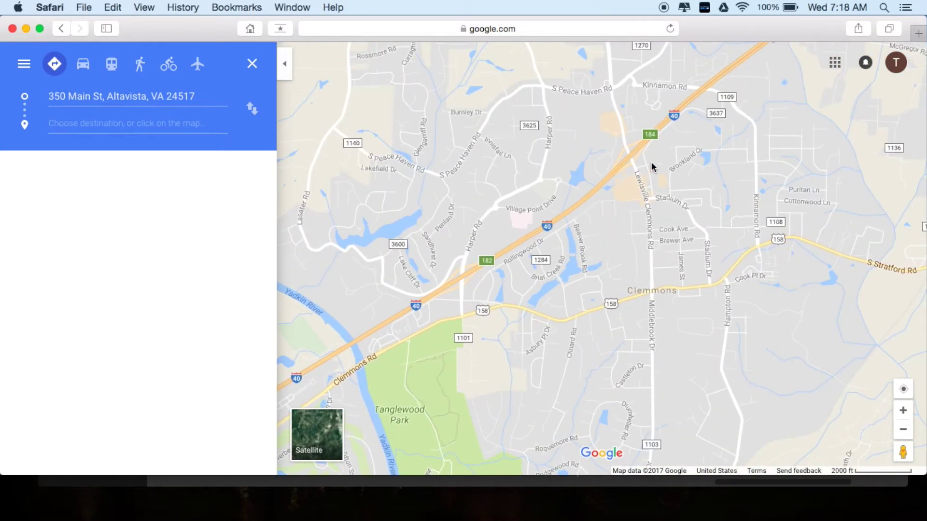
{"action": "scroll", "coordinate": [652, 165], "scroll_direction": "up", "scroll_amount": 4}
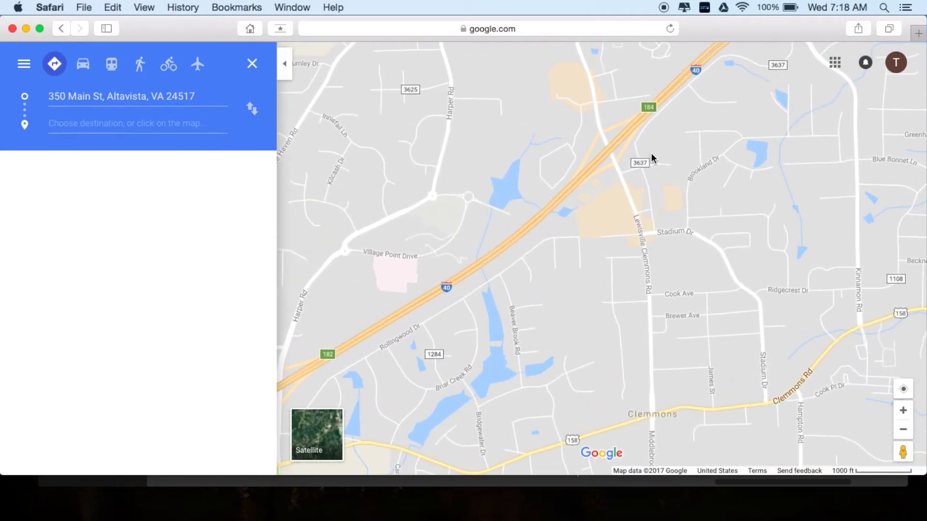
{"action": "scroll", "coordinate": [667, 80], "scroll_direction": "up", "scroll_amount": 4}
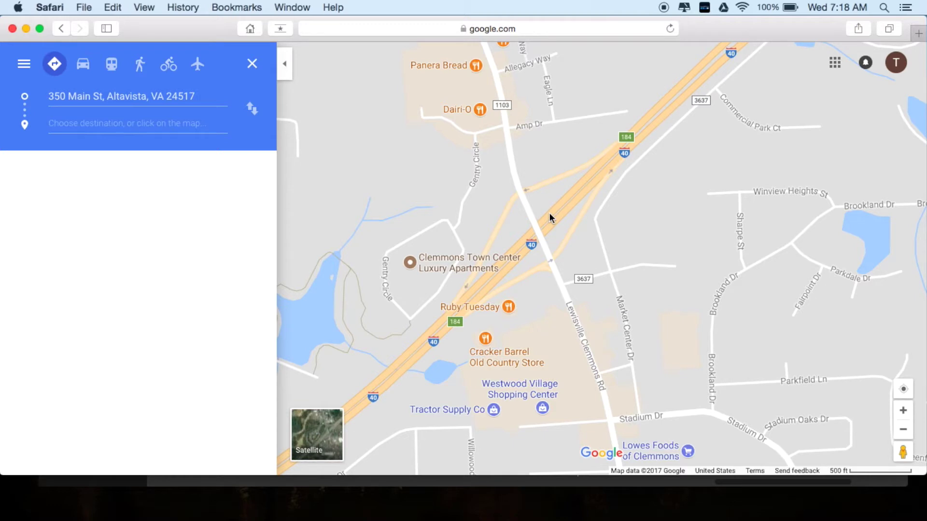
{"action": "left_click", "coordinate": [550, 213]}
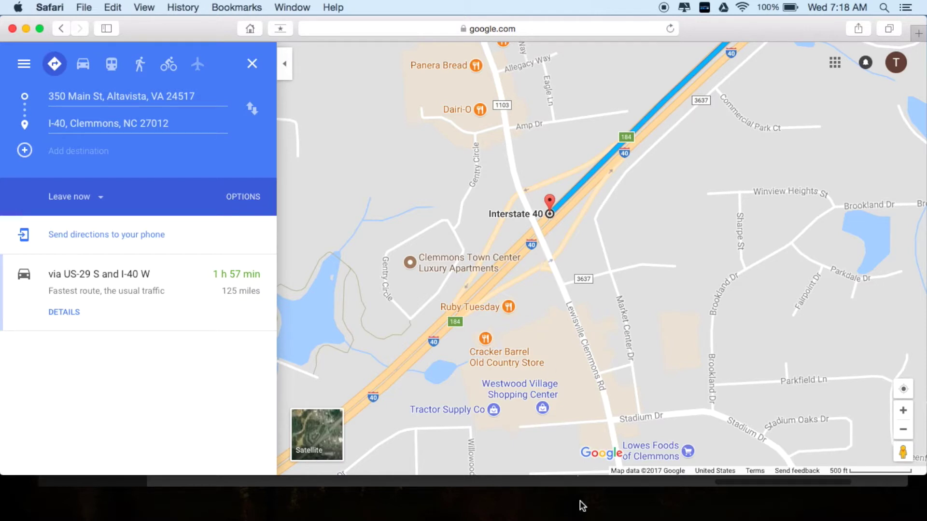
- Switch to the IBA Schedule2 spreadsheet and position it so the Maps route details stay visible
{"action": "mouse_move", "coordinate": [592, 519]}
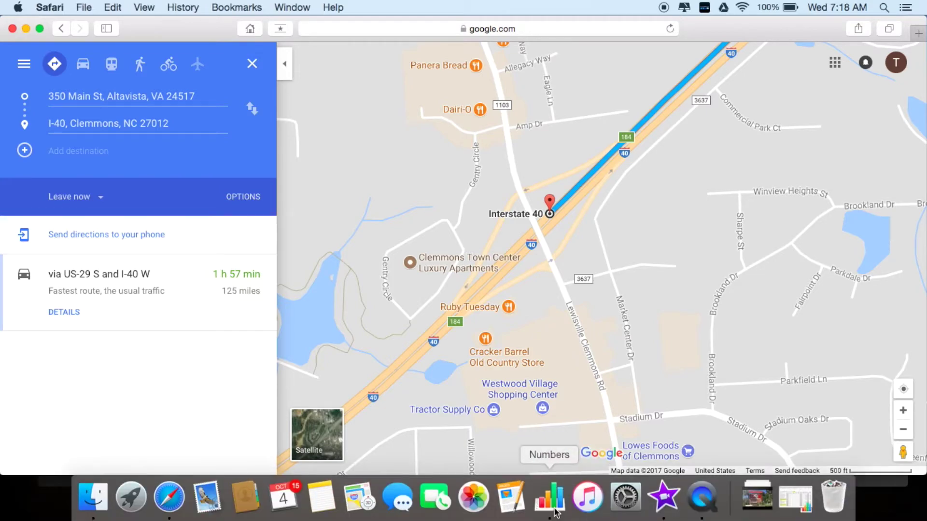
{"action": "left_click", "coordinate": [550, 513]}
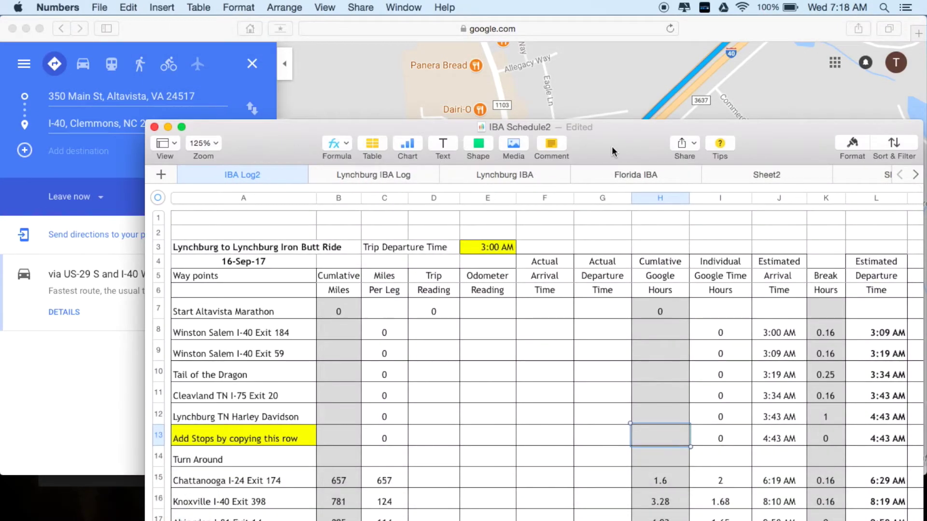
{"action": "left_click_drag", "start_coordinate": [624, 130], "coordinate": [585, 38]}
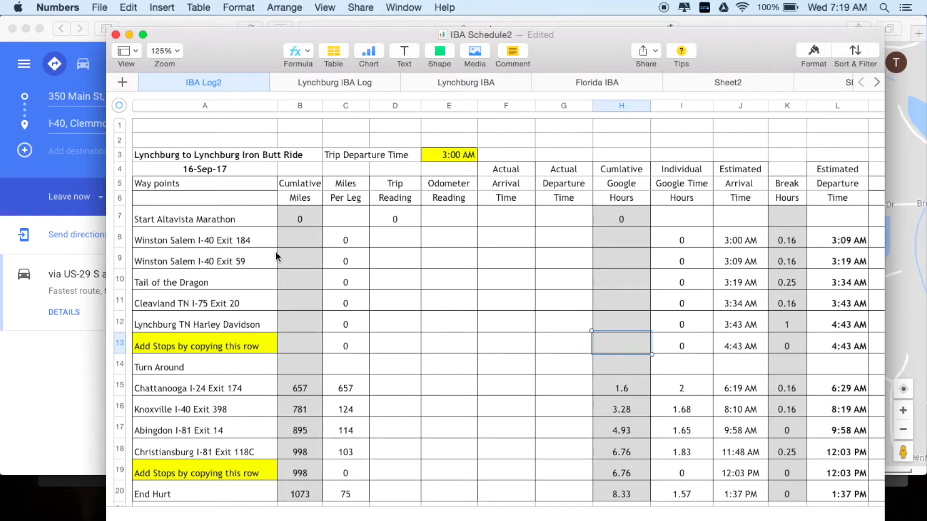
{"action": "left_click", "coordinate": [296, 237]}
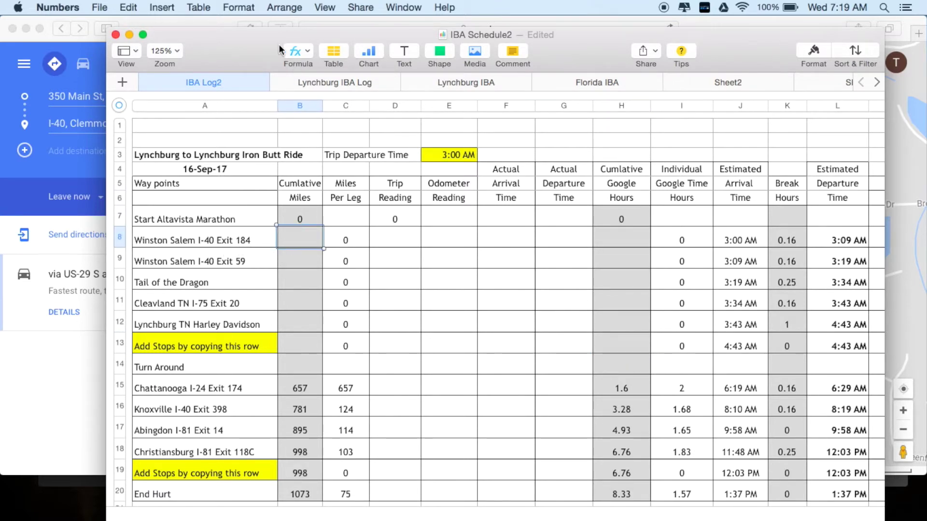
{"action": "left_click_drag", "start_coordinate": [265, 37], "coordinate": [442, 52]}
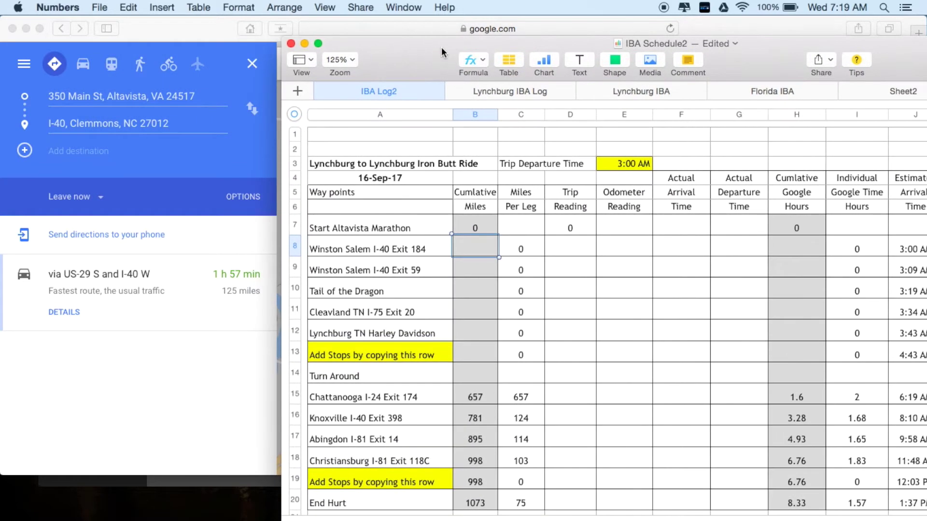
- Enter 125 miles in B8 and 2 hours in H8 for Winston Salem I-40 Exit 184
{"action": "type", "text": "125"}
{"action": "key", "text": "Return"}
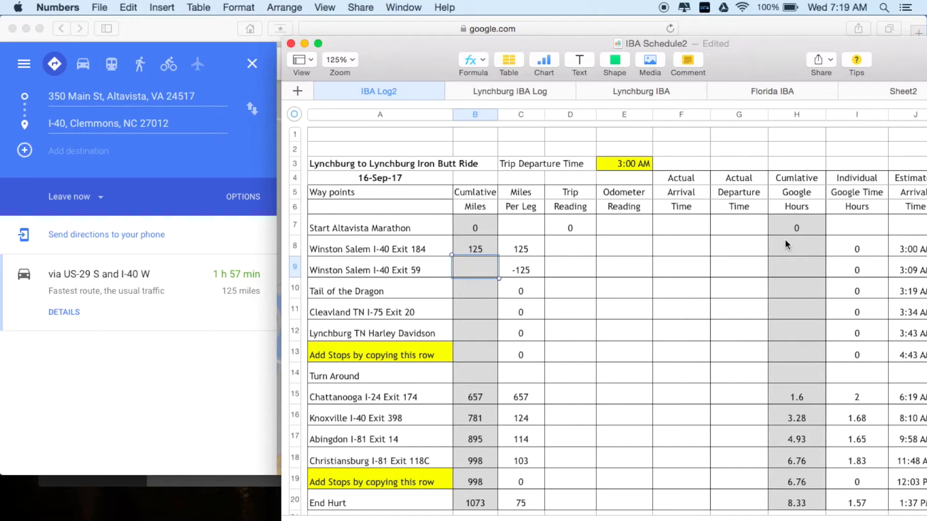
{"action": "left_click", "coordinate": [790, 251]}
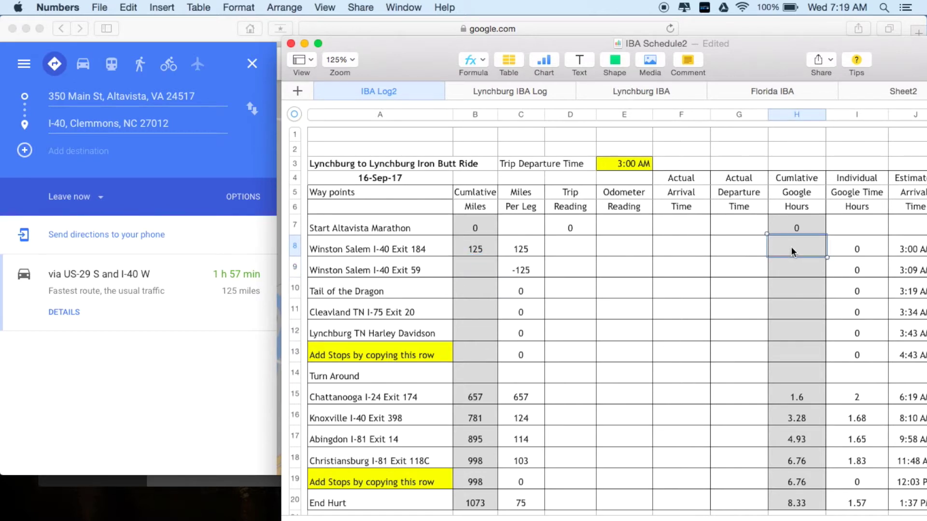
{"action": "type", "text": "2"}
{"action": "key", "text": "Return"}
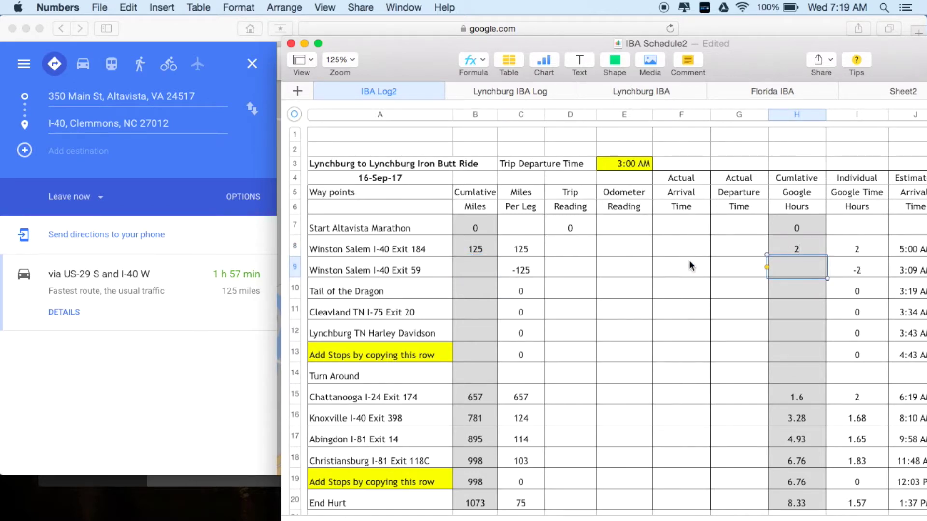
{"action": "scroll", "coordinate": [691, 265], "scroll_direction": "down", "scroll_amount": 5}
{"action": "scroll", "coordinate": [691, 266], "scroll_direction": "down", "scroll_amount": 3}
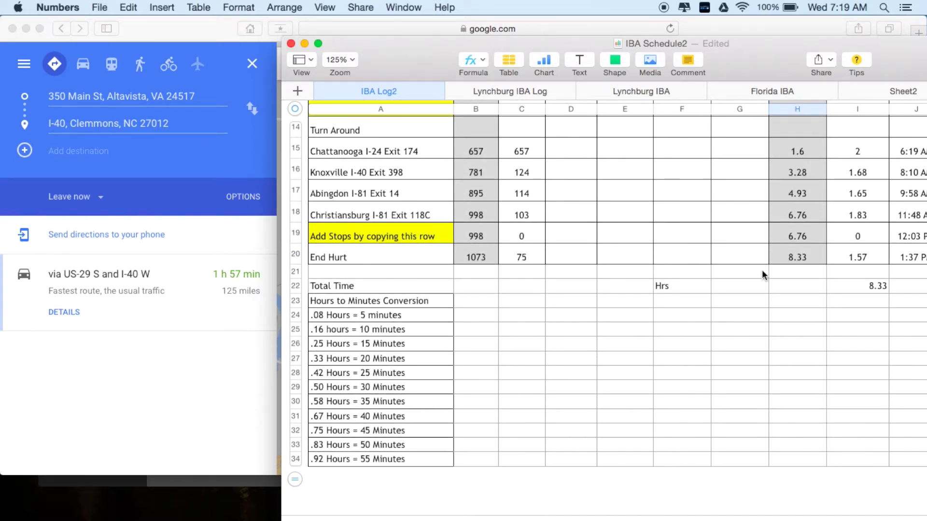
{"action": "scroll", "coordinate": [762, 269], "scroll_direction": "up", "scroll_amount": 3}
{"action": "scroll", "coordinate": [762, 270], "scroll_direction": "up", "scroll_amount": 4}
{"action": "scroll", "coordinate": [761, 270], "scroll_direction": "right", "scroll_amount": 1}
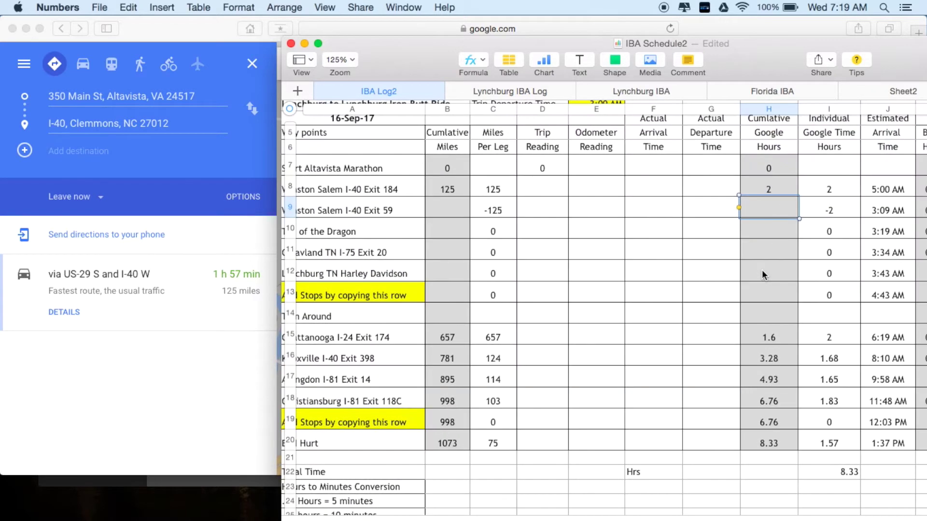
- Dismiss the cell context menu and check the formula in cell I12
{"action": "right_click", "coordinate": [807, 173]}
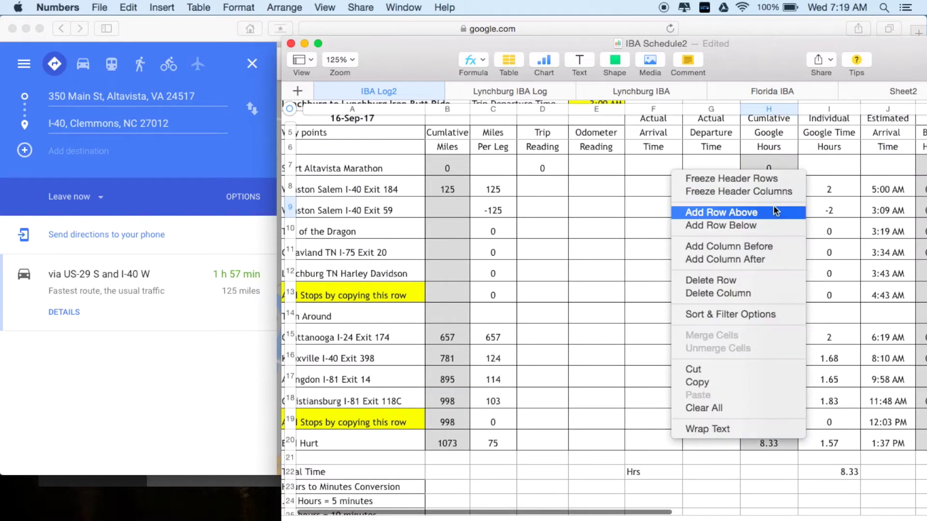
{"action": "left_click", "coordinate": [743, 52]}
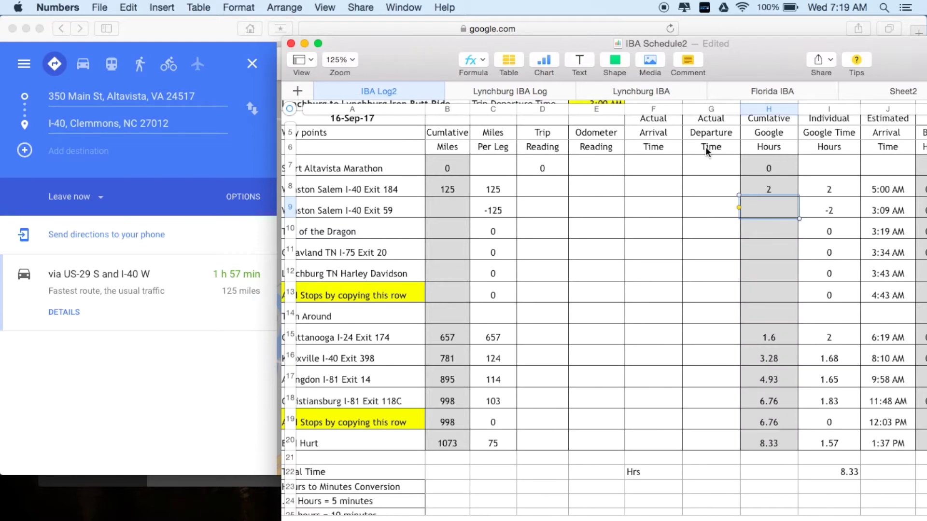
{"action": "scroll", "coordinate": [673, 198], "scroll_direction": "right", "scroll_amount": 4}
{"action": "scroll", "coordinate": [673, 198], "scroll_direction": "down", "scroll_amount": 1}
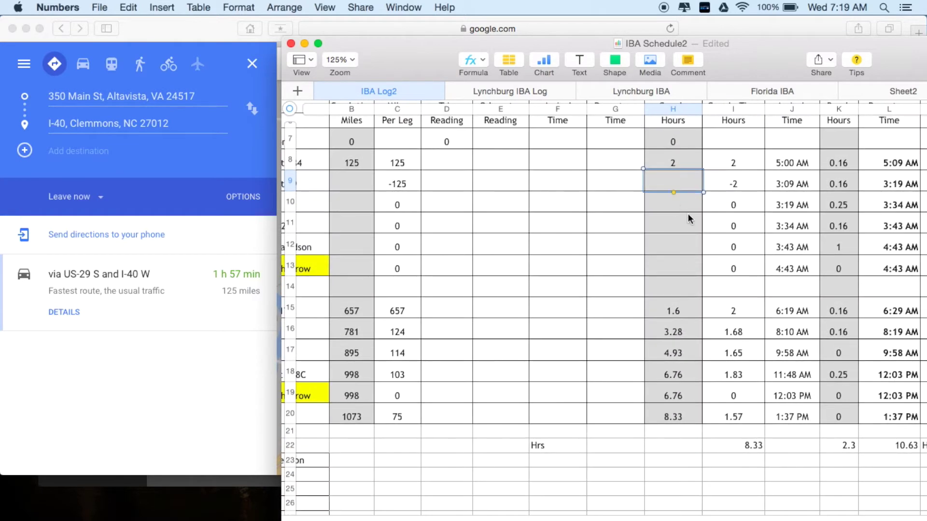
{"action": "scroll", "coordinate": [688, 213], "scroll_direction": "down", "scroll_amount": 1}
{"action": "scroll", "coordinate": [688, 214], "scroll_direction": "right", "scroll_amount": 1}
{"action": "left_click", "coordinate": [687, 213]}
{"action": "scroll", "coordinate": [688, 214], "scroll_direction": "up", "scroll_amount": 2}
{"action": "scroll", "coordinate": [688, 214], "scroll_direction": "up", "scroll_amount": 1}
{"action": "scroll", "coordinate": [688, 213], "scroll_direction": "right", "scroll_amount": 1}
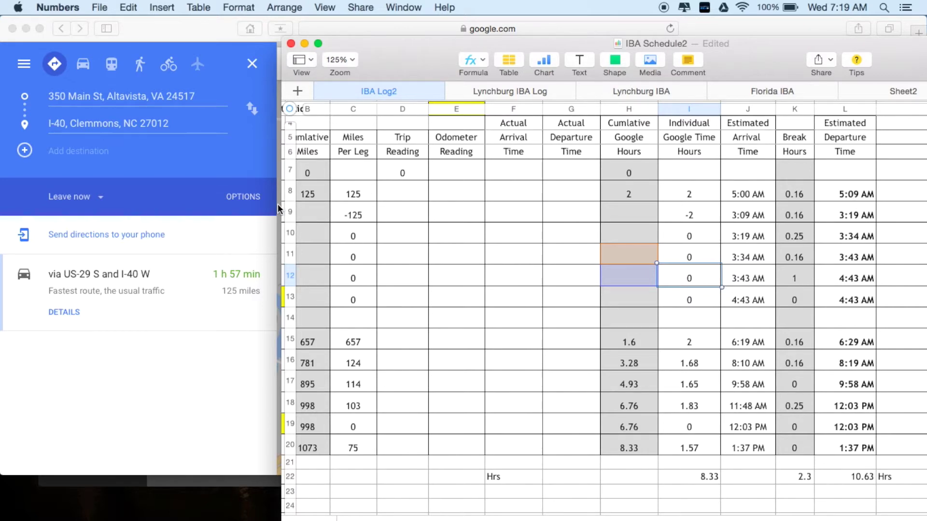
- Widen the spreadsheet window leftward and scroll back to the way-point column
{"action": "left_click_drag", "start_coordinate": [281, 207], "coordinate": [195, 205]}
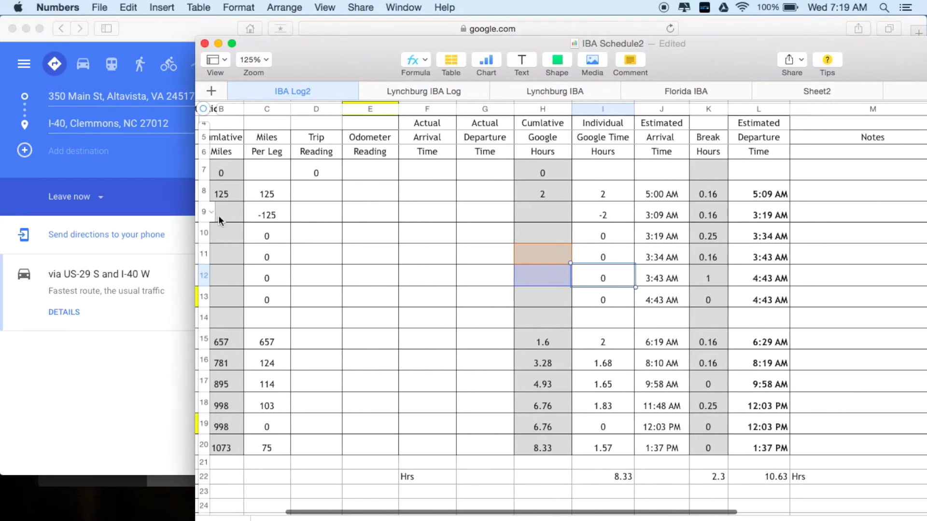
{"action": "scroll", "coordinate": [245, 234], "scroll_direction": "left", "scroll_amount": 10}
{"action": "scroll", "coordinate": [245, 236], "scroll_direction": "down", "scroll_amount": 1}
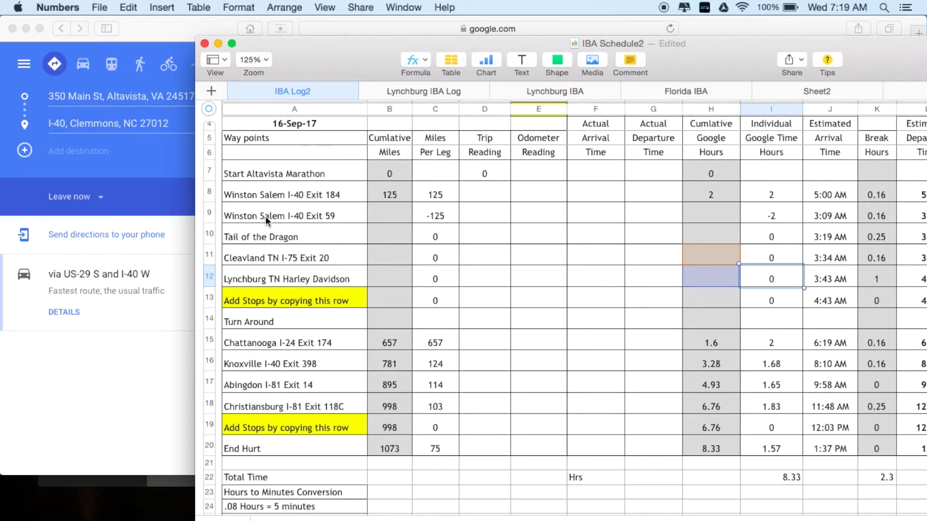
- Return to the Google Maps route and follow I-40 west from Clemmons toward Asheville
{"action": "left_click", "coordinate": [218, 43]}
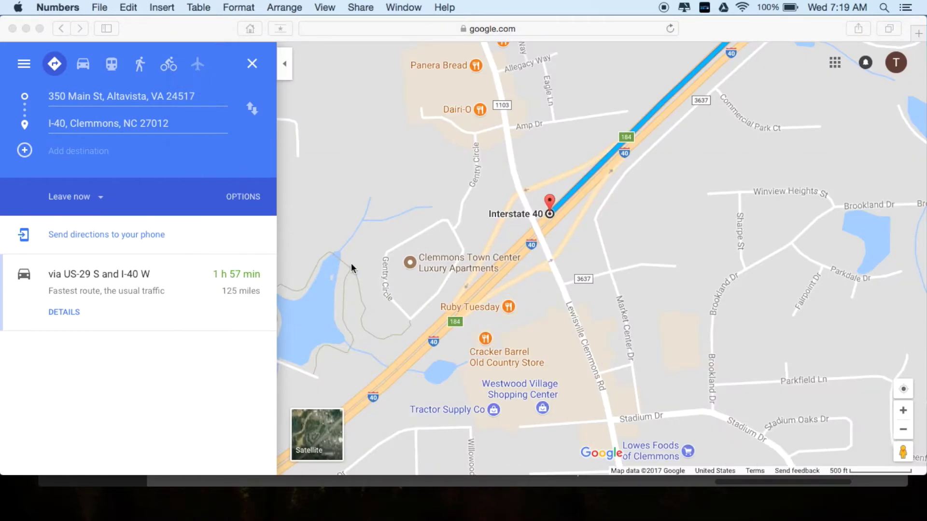
{"action": "scroll", "coordinate": [397, 254], "scroll_direction": "down", "scroll_amount": 5}
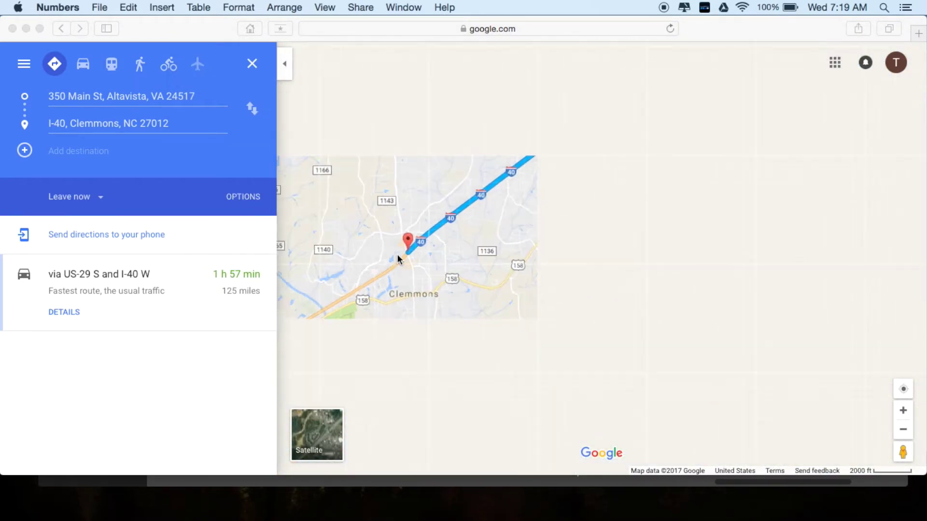
{"action": "left_click", "coordinate": [449, 257]}
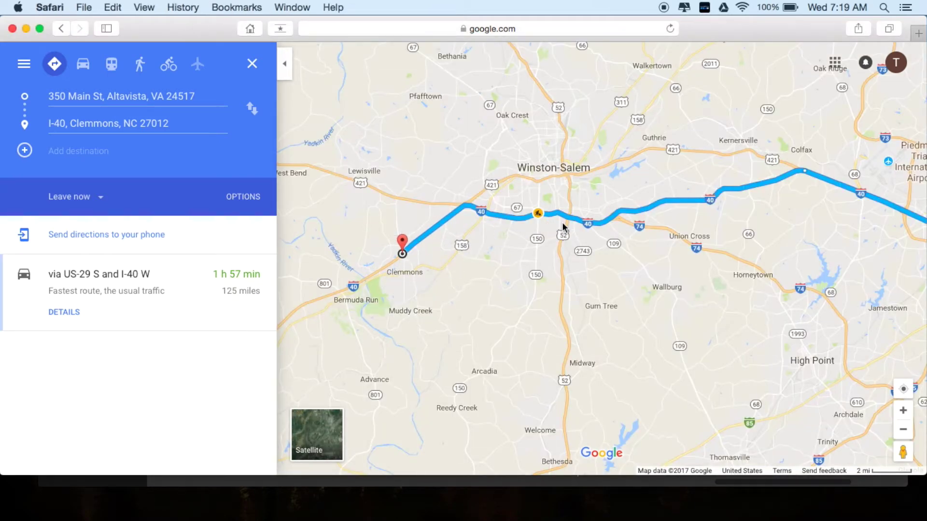
{"action": "left_click_drag", "start_coordinate": [423, 276], "coordinate": [734, 121]}
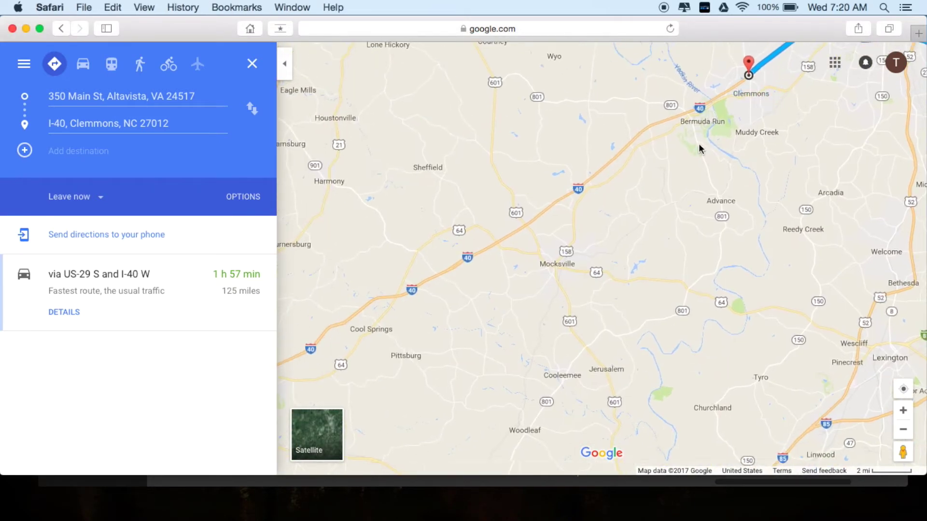
{"action": "left_click_drag", "start_coordinate": [537, 268], "coordinate": [816, 161]}
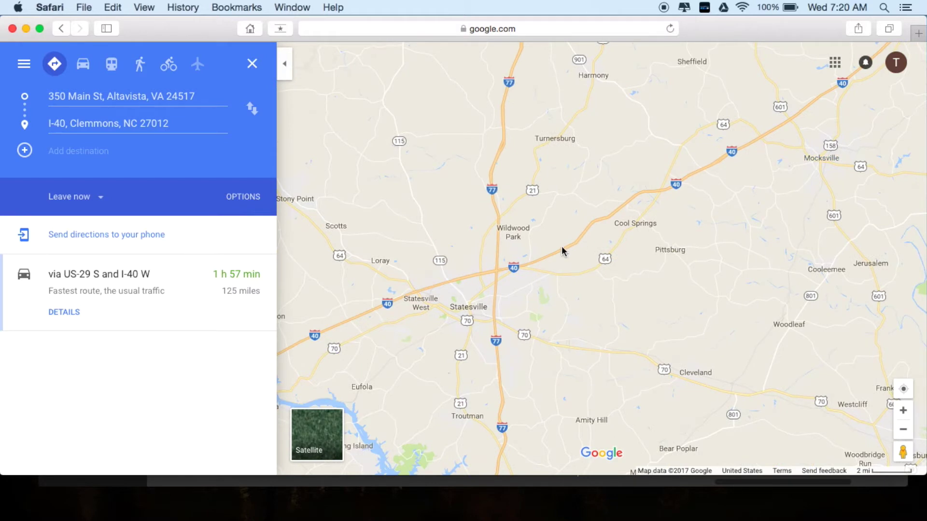
{"action": "left_click_drag", "start_coordinate": [385, 306], "coordinate": [672, 204]}
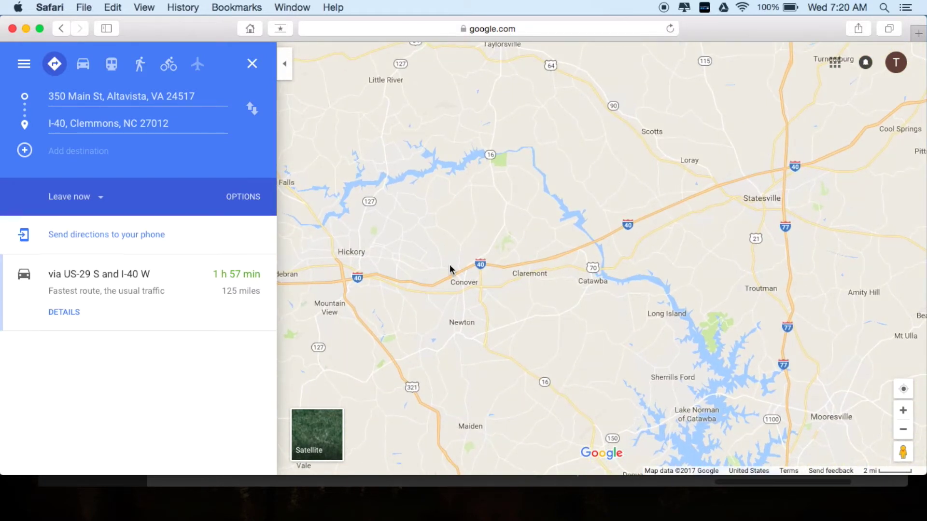
{"action": "scroll", "coordinate": [431, 275], "scroll_direction": "down", "scroll_amount": 2}
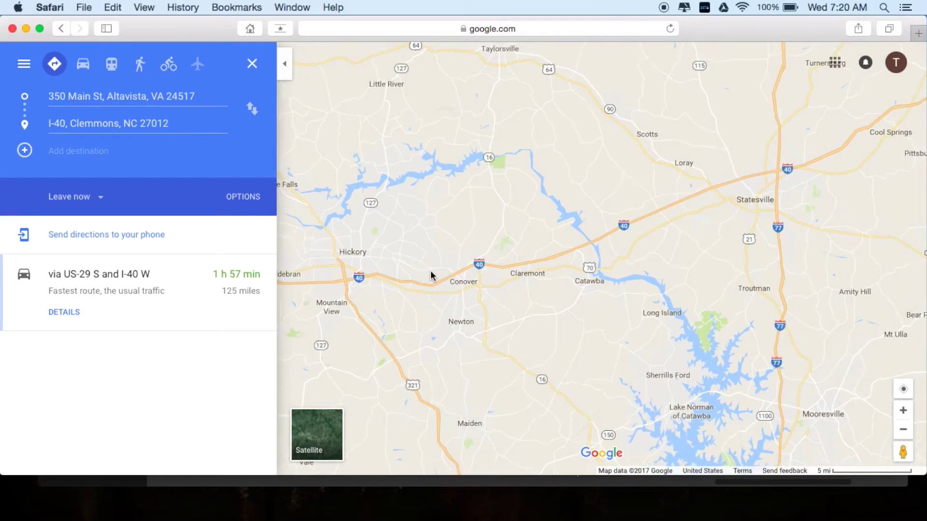
{"action": "left_click_drag", "start_coordinate": [431, 275], "coordinate": [703, 251]}
{"action": "left_click_drag", "start_coordinate": [366, 285], "coordinate": [734, 261]}
{"action": "left_click_drag", "start_coordinate": [430, 289], "coordinate": [481, 269]}
{"action": "scroll", "coordinate": [439, 309], "scroll_direction": "up", "scroll_amount": 5}
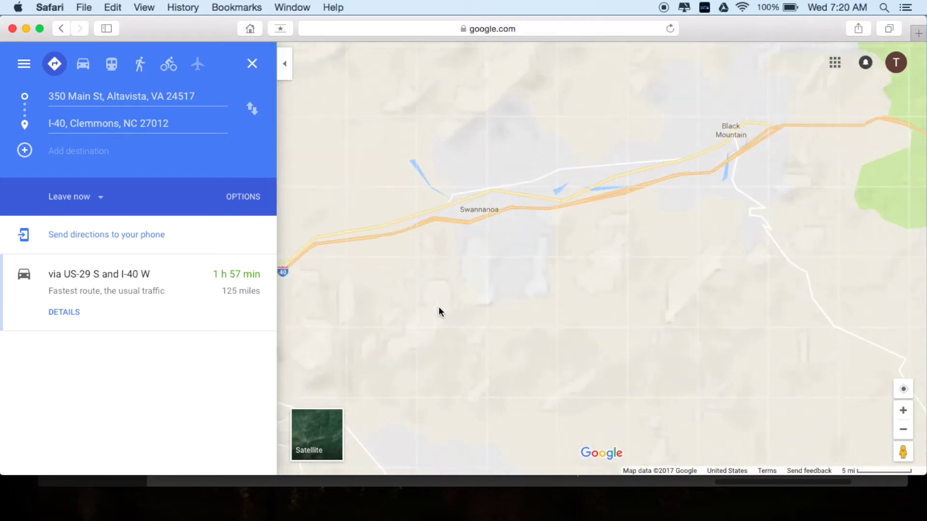
{"action": "scroll", "coordinate": [554, 155], "scroll_direction": "up", "scroll_amount": 2}
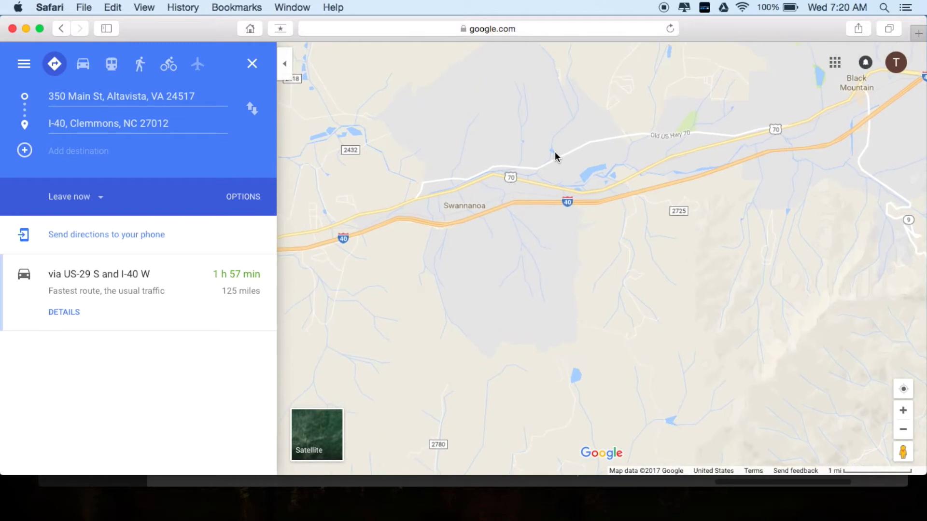
- Center the map on I-40 at Swannanoa and zoom in near exit 59
{"action": "left_click_drag", "start_coordinate": [425, 244], "coordinate": [644, 235]}
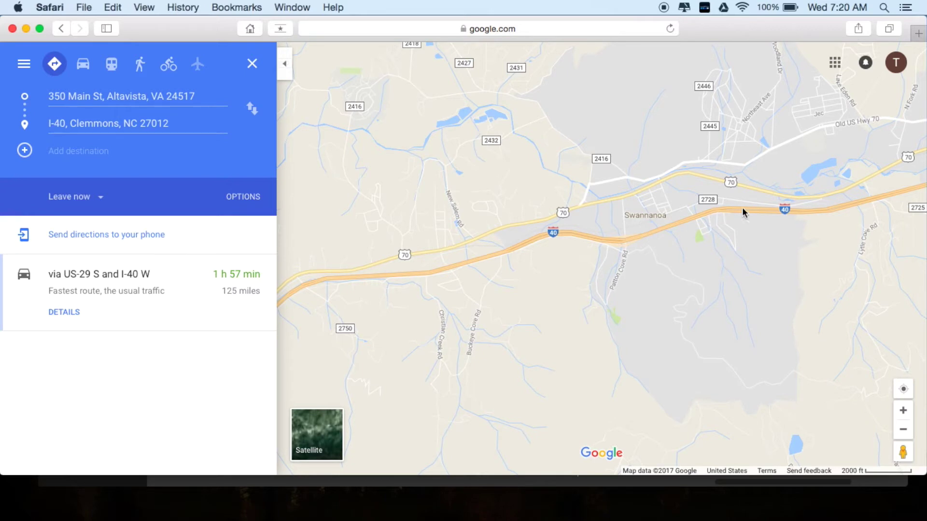
{"action": "left_click_drag", "start_coordinate": [814, 201], "coordinate": [813, 202]}
{"action": "left_click_drag", "start_coordinate": [873, 196], "coordinate": [566, 237]}
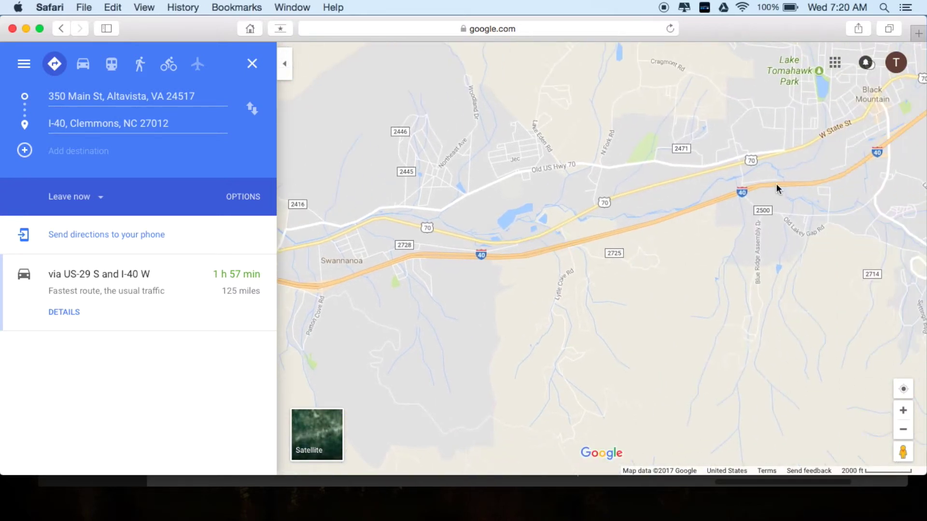
{"action": "scroll", "coordinate": [776, 183], "scroll_direction": "up", "scroll_amount": 3}
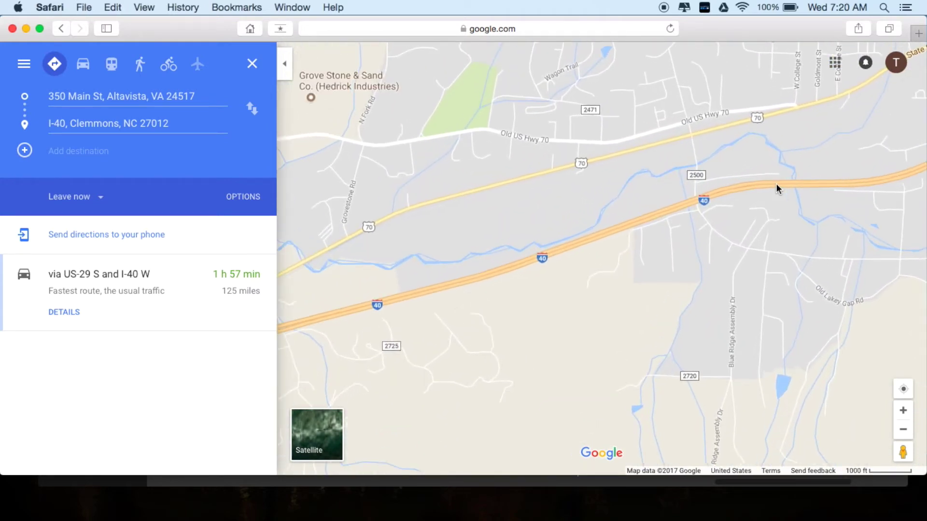
{"action": "left_click_drag", "start_coordinate": [847, 194], "coordinate": [563, 249]}
{"action": "left_click_drag", "start_coordinate": [840, 151], "coordinate": [695, 201]}
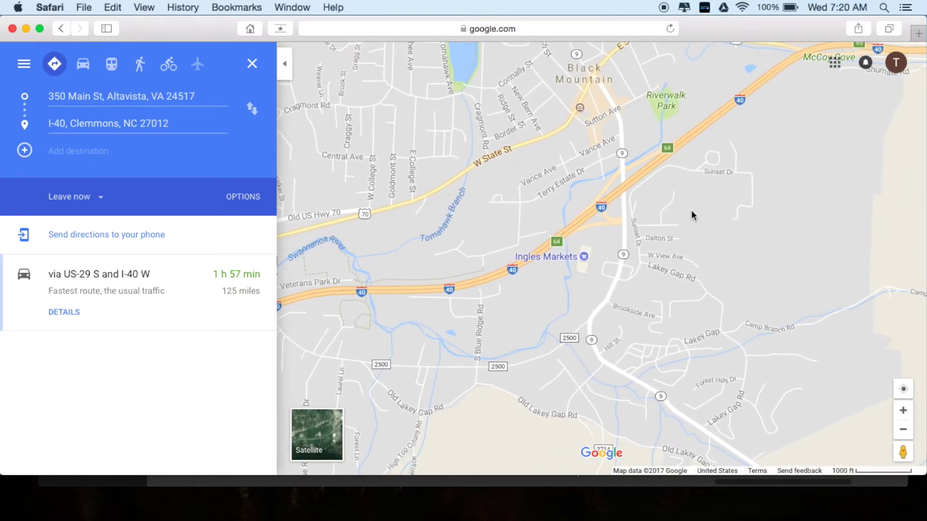
{"action": "right_click", "coordinate": [578, 263]}
{"action": "left_click_drag", "start_coordinate": [523, 320], "coordinate": [886, 200]}
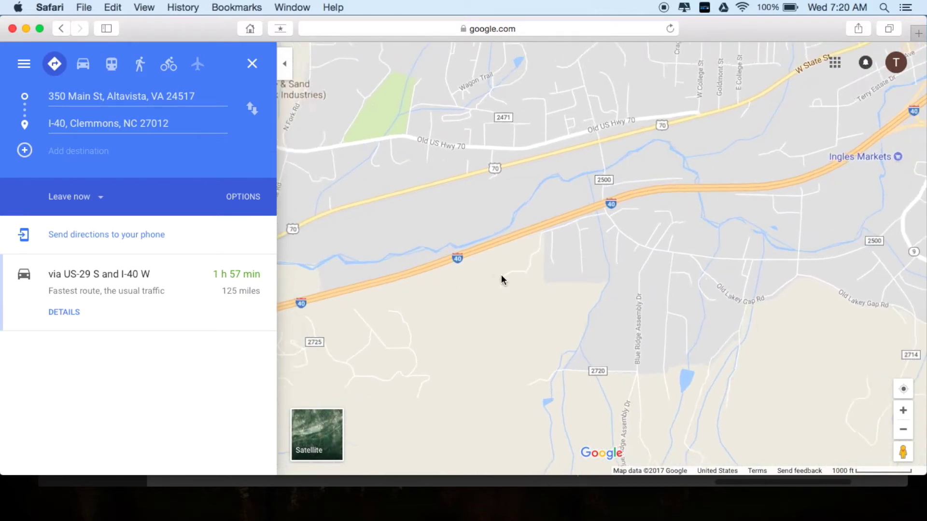
{"action": "left_click_drag", "start_coordinate": [384, 324], "coordinate": [800, 244]}
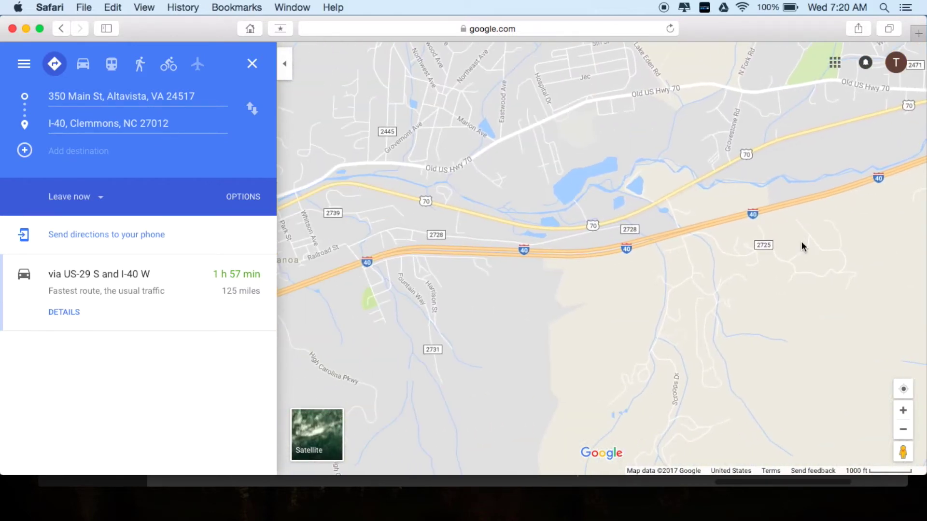
{"action": "left_click_drag", "start_coordinate": [435, 290], "coordinate": [641, 257]}
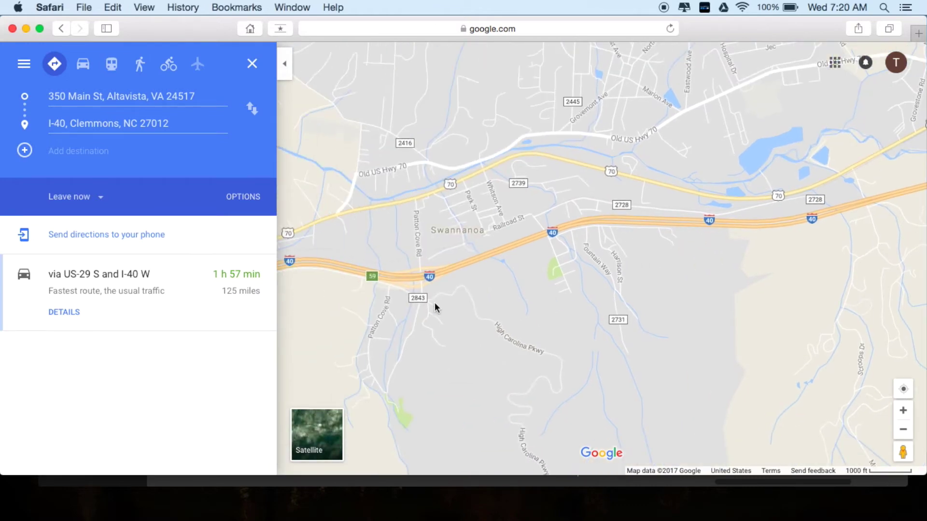
{"action": "scroll", "coordinate": [405, 307], "scroll_direction": "up", "scroll_amount": 2}
{"action": "scroll", "coordinate": [405, 308], "scroll_direction": "up", "scroll_amount": 2}
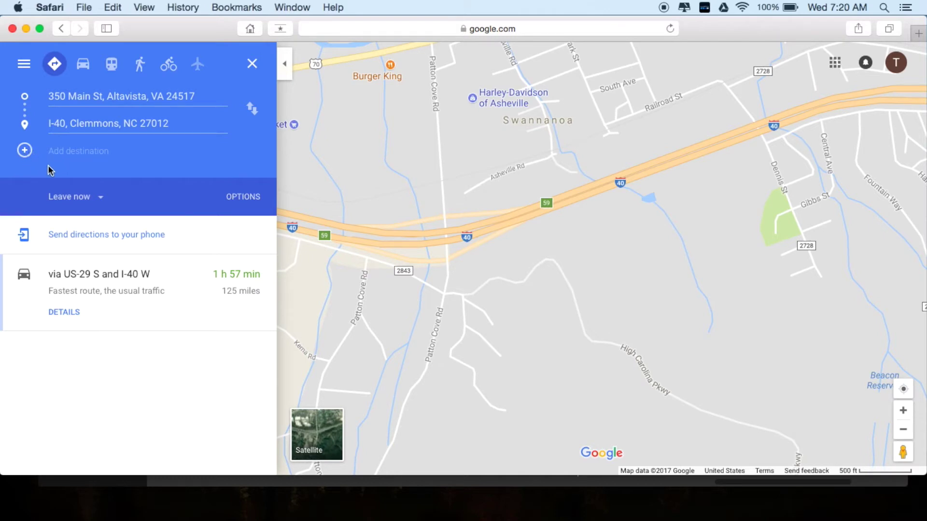
- Add I-40, Swannanoa, NC 28778 as a third stop, making the route 250 miles
{"action": "left_click", "coordinate": [23, 152]}
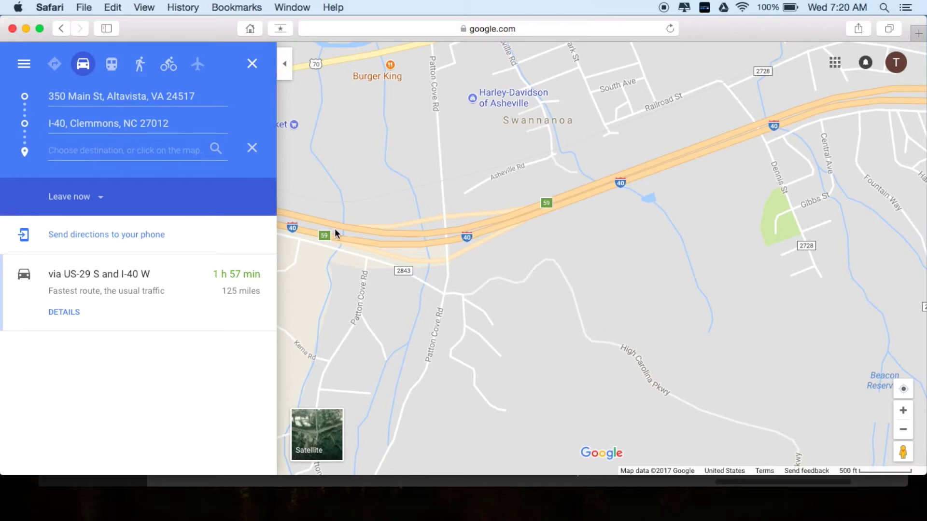
{"action": "left_click", "coordinate": [456, 232]}
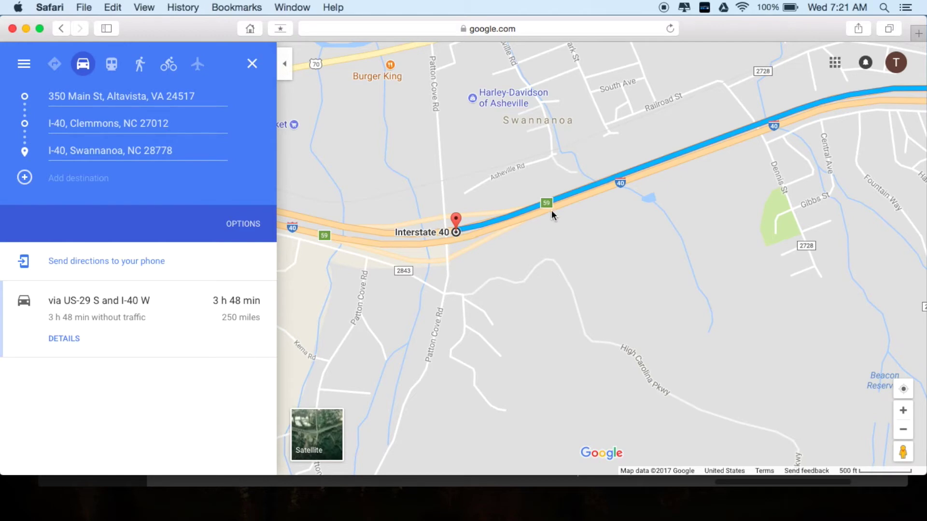
- Bring the IBA Schedule2 spreadsheet forward beside the Maps route panel
{"action": "mouse_move", "coordinate": [575, 520]}
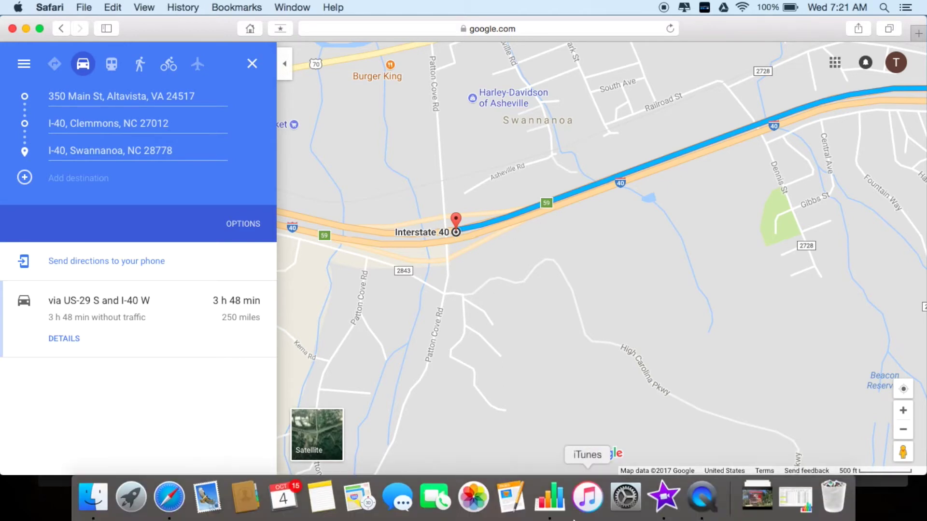
{"action": "left_click", "coordinate": [553, 504]}
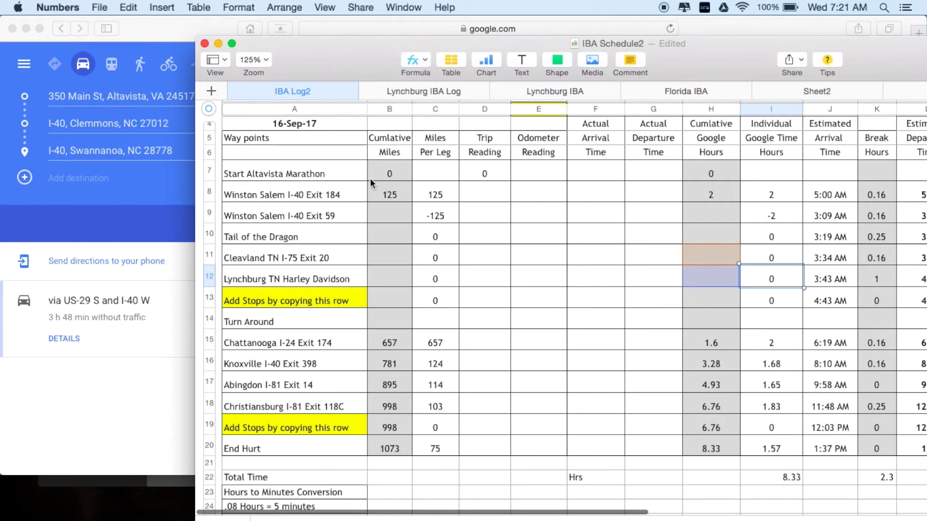
{"action": "left_click_drag", "start_coordinate": [341, 50], "coordinate": [422, 35]}
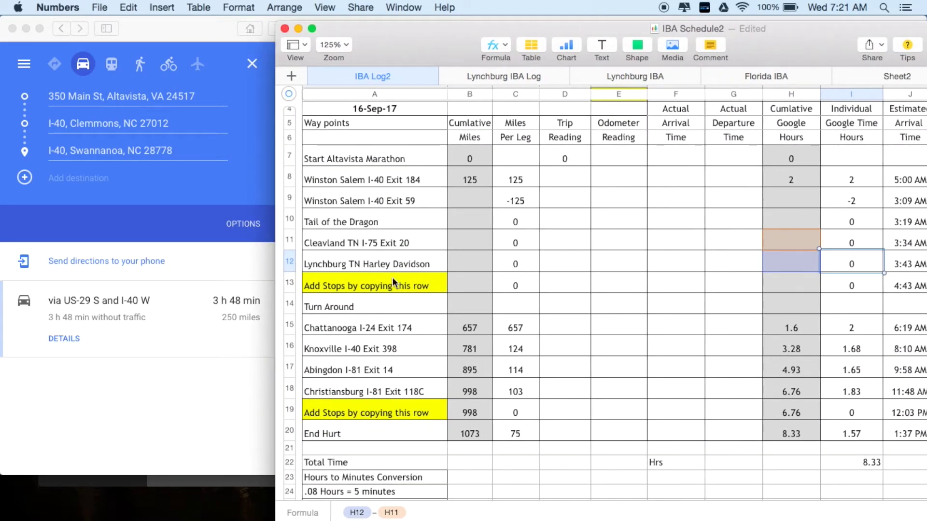
{"action": "scroll", "coordinate": [425, 305], "scroll_direction": "down", "scroll_amount": 6}
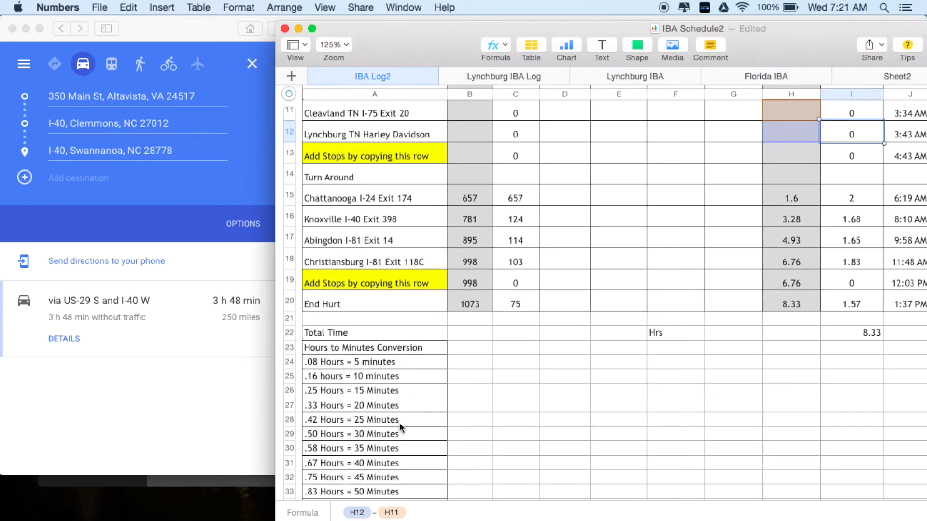
{"action": "scroll", "coordinate": [438, 377], "scroll_direction": "up", "scroll_amount": 3}
{"action": "scroll", "coordinate": [438, 377], "scroll_direction": "up", "scroll_amount": 4}
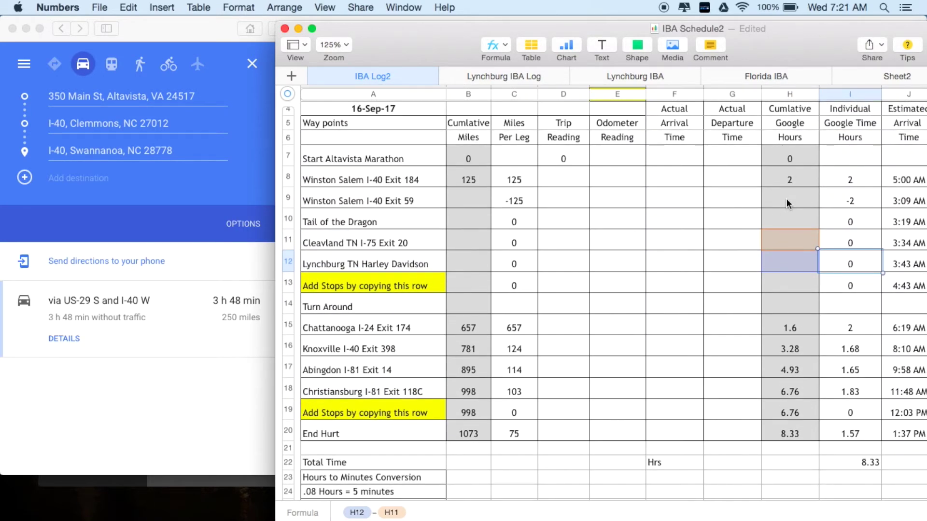
- Enter 3.83 cumulative Google hours in H9 for Winston Salem I-40 Exit 59
{"action": "left_click", "coordinate": [788, 204]}
{"action": "type", "text": "3"}
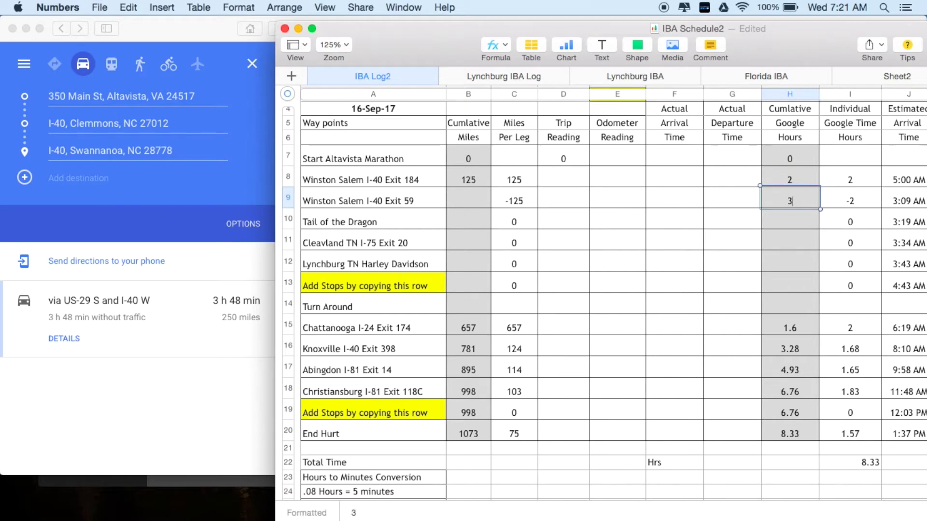
{"action": "type", "text": ".83"}
{"action": "key", "text": "Return"}
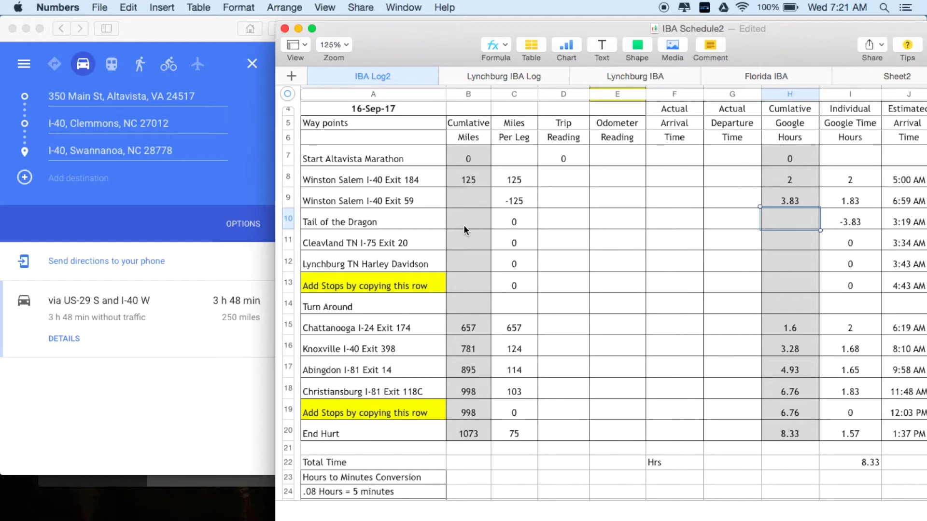
- Enter 250 cumulative miles in B9 for Exit 59, then scroll to the Break Hours column
{"action": "left_click", "coordinate": [459, 198]}
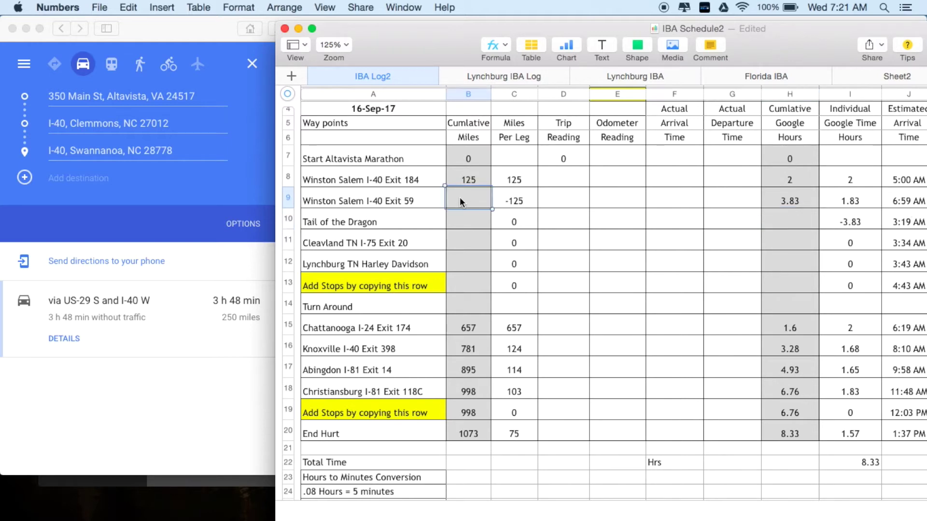
{"action": "type", "text": "250"}
{"action": "key", "text": "Tab"}
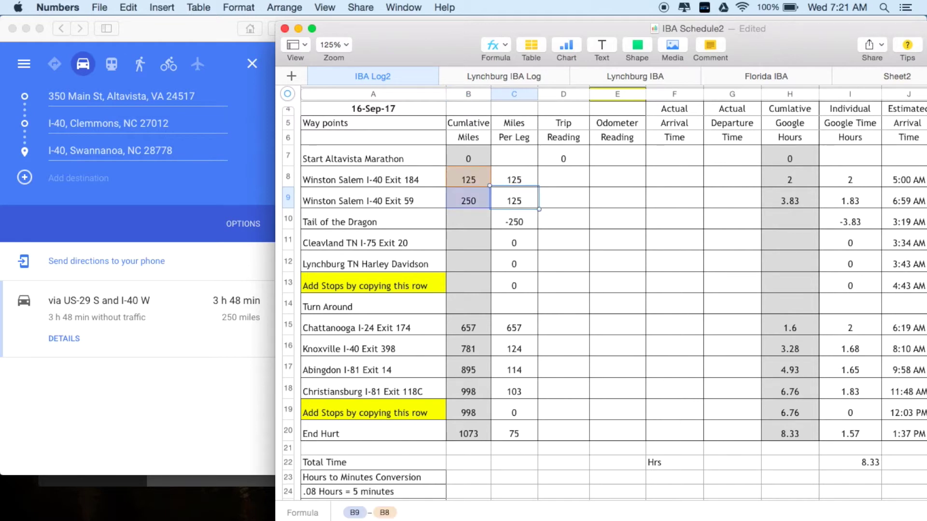
{"action": "scroll", "coordinate": [540, 229], "scroll_direction": "up", "scroll_amount": 1}
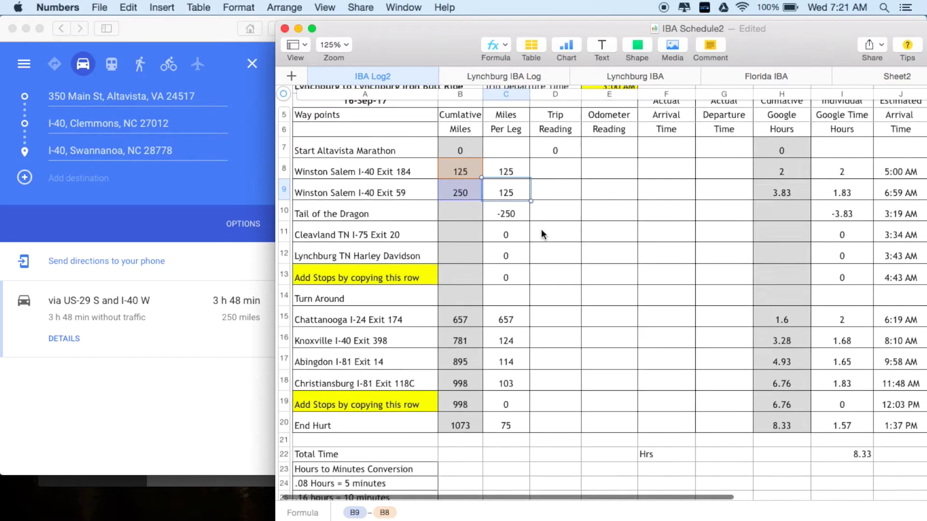
{"action": "scroll", "coordinate": [540, 229], "scroll_direction": "right", "scroll_amount": 1}
{"action": "scroll", "coordinate": [552, 190], "scroll_direction": "right", "scroll_amount": 5}
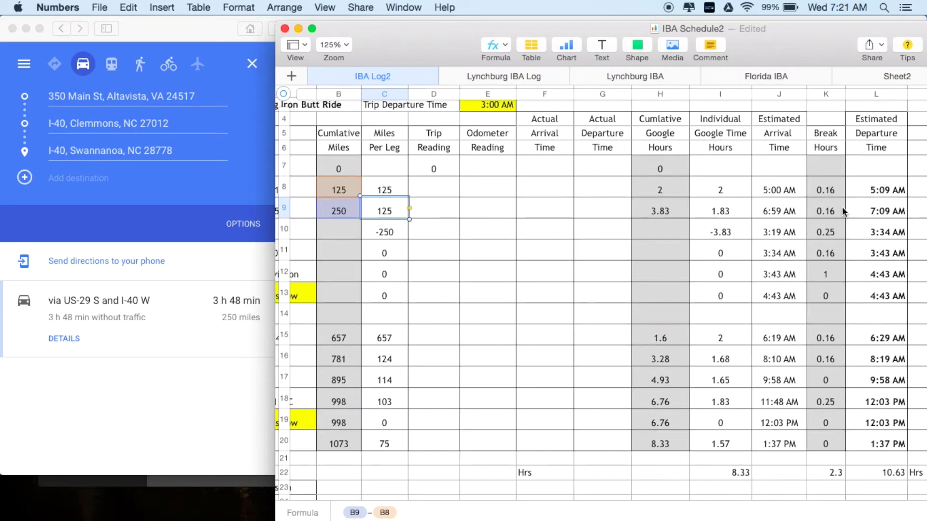
- Set the Winston Salem I-40 Exit 59 break in K9 to 0.25 hours, giving a 7:14 AM departure
{"action": "left_click", "coordinate": [827, 215]}
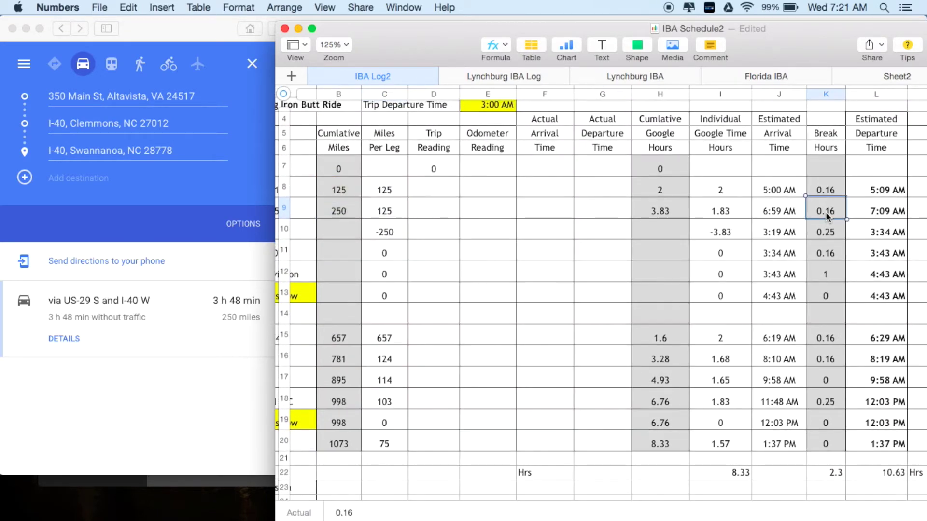
{"action": "type", "text": ".25"}
{"action": "key", "text": "Return"}
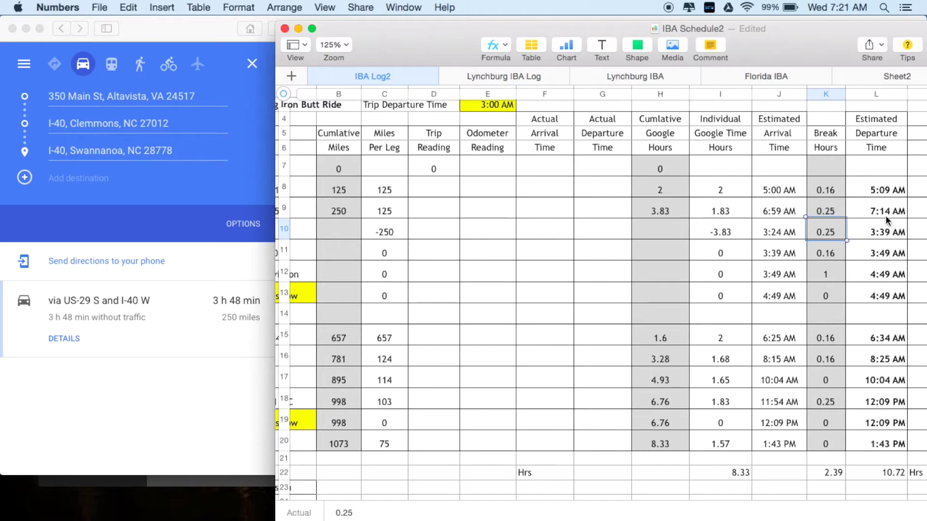
{"action": "scroll", "coordinate": [675, 310], "scroll_direction": "left", "scroll_amount": 5}
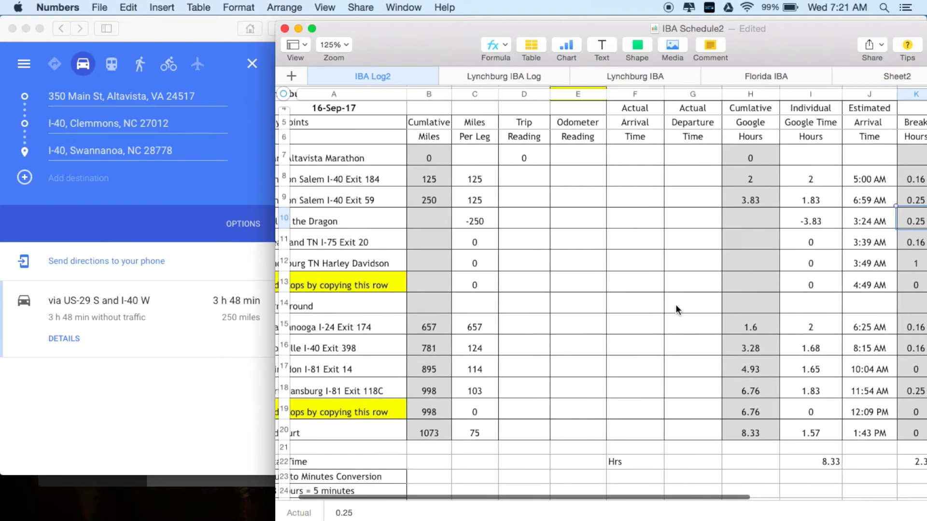
{"action": "scroll", "coordinate": [673, 284], "scroll_direction": "up", "scroll_amount": 1}
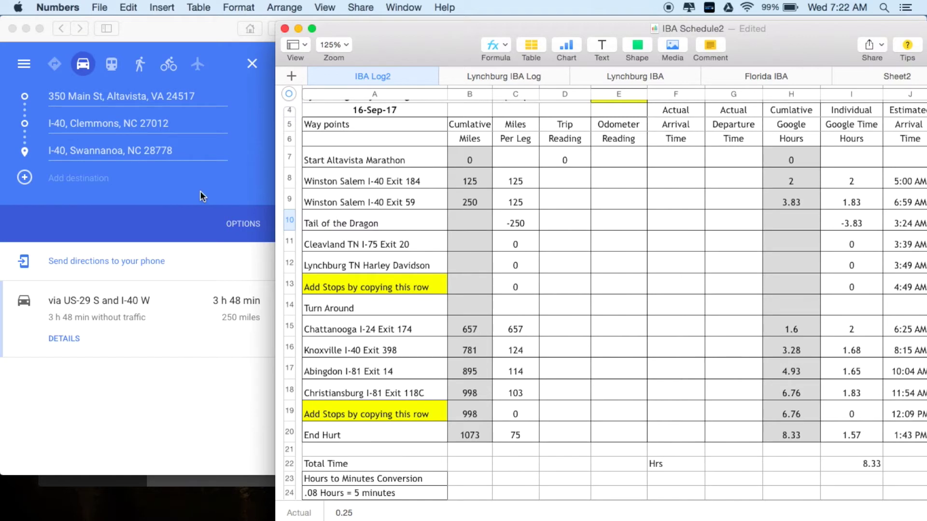
{"action": "left_click", "coordinate": [188, 37]}
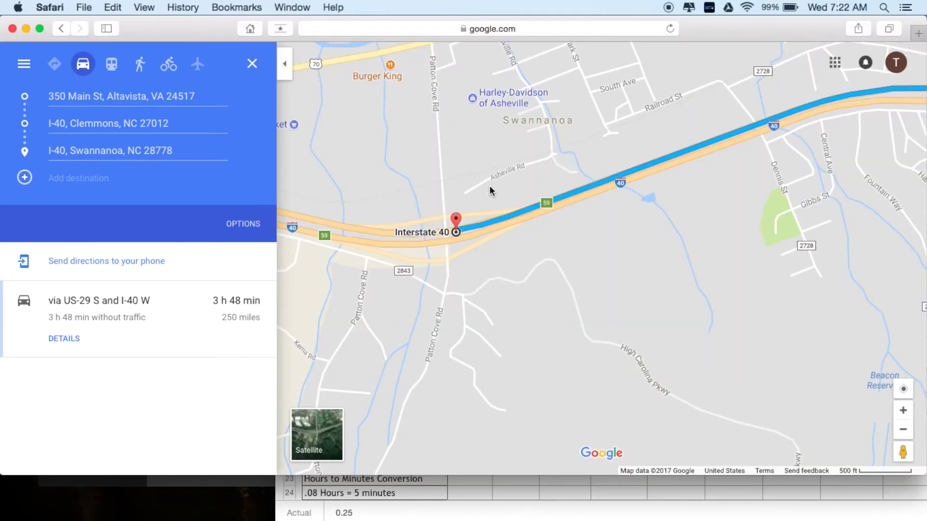
- Pan the Google map west from Asheville past Waynesville and Balsam
{"action": "scroll", "coordinate": [490, 186], "scroll_direction": "up", "scroll_amount": 2}
{"action": "scroll", "coordinate": [490, 186], "scroll_direction": "down", "scroll_amount": 5}
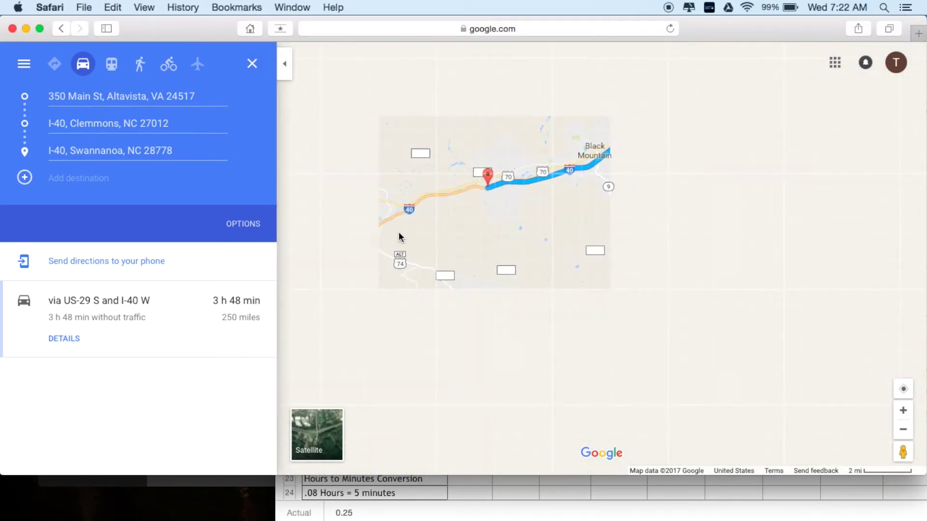
{"action": "left_click", "coordinate": [398, 236]}
{"action": "left_click_drag", "start_coordinate": [399, 236], "coordinate": [749, 184]}
{"action": "left_click_drag", "start_coordinate": [368, 290], "coordinate": [744, 192]}
{"action": "left_click_drag", "start_coordinate": [452, 279], "coordinate": [749, 201]}
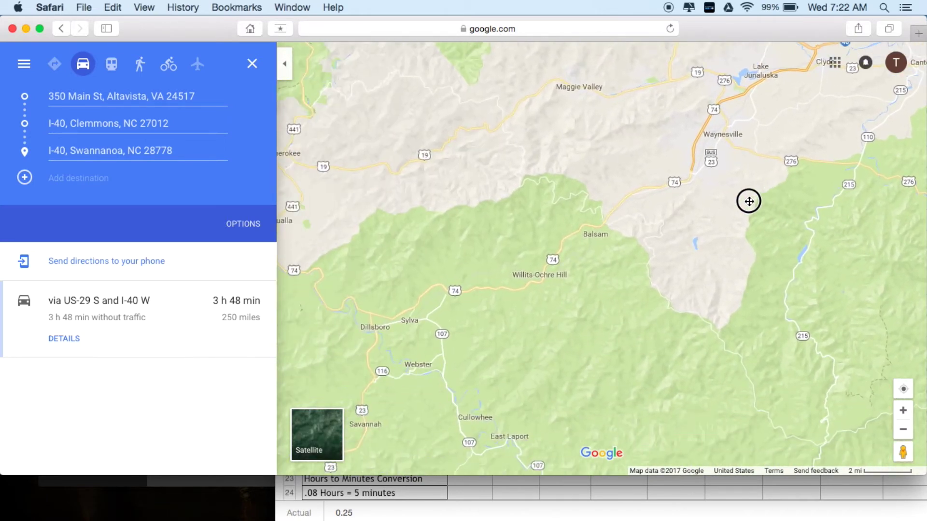
{"action": "left_click_drag", "start_coordinate": [408, 236], "coordinate": [719, 178]}
- Pan past Bryson City and Fontana Lake and zoom in on Tail of the Dragon near Tapoco
{"action": "left_click", "coordinate": [443, 210]}
{"action": "left_click_drag", "start_coordinate": [443, 210], "coordinate": [612, 168]}
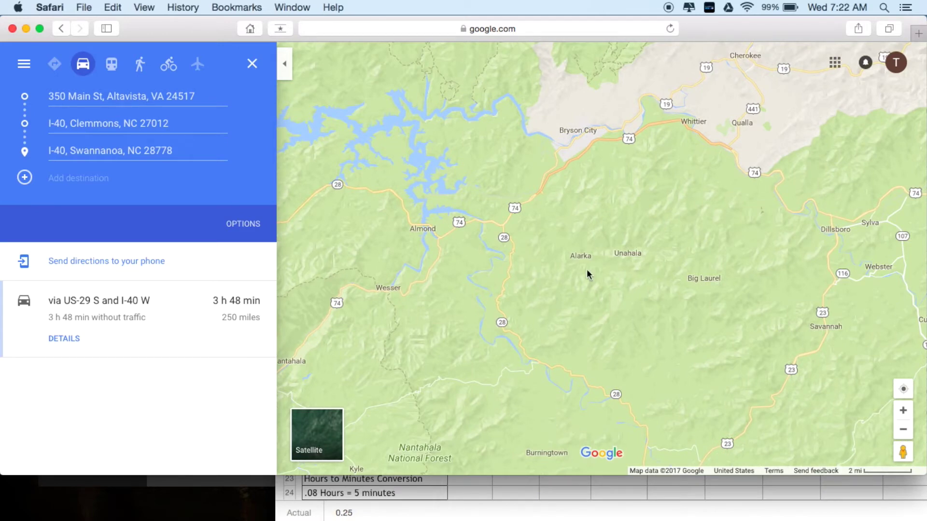
{"action": "left_click_drag", "start_coordinate": [504, 274], "coordinate": [651, 263]}
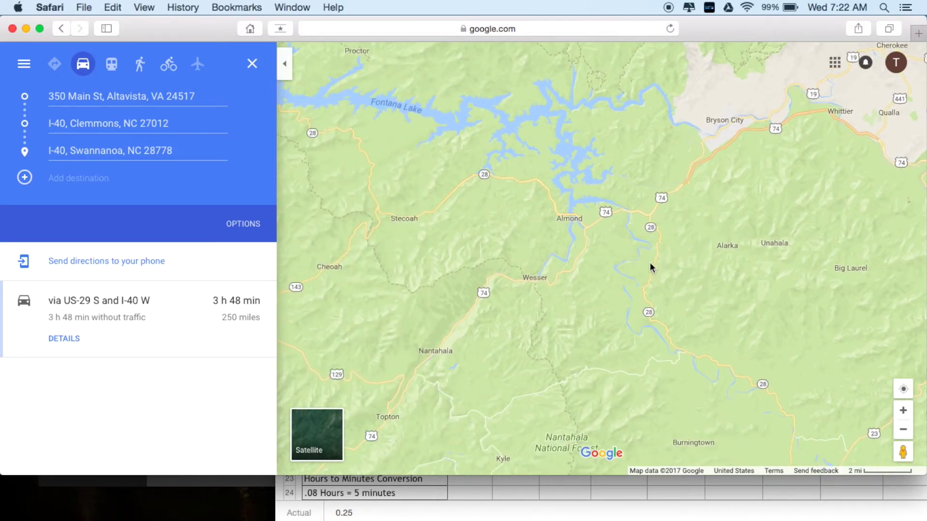
{"action": "scroll", "coordinate": [649, 264], "scroll_direction": "down", "scroll_amount": 5}
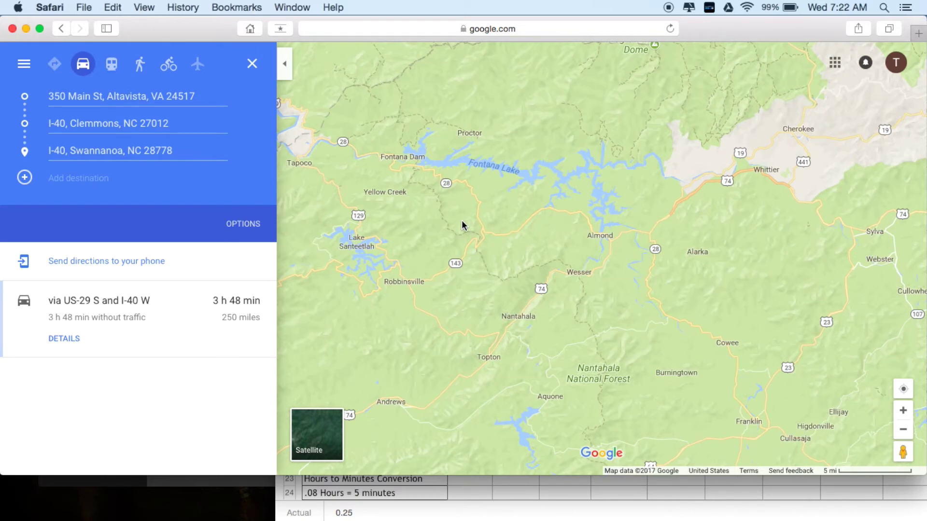
{"action": "left_click_drag", "start_coordinate": [432, 212], "coordinate": [534, 245]}
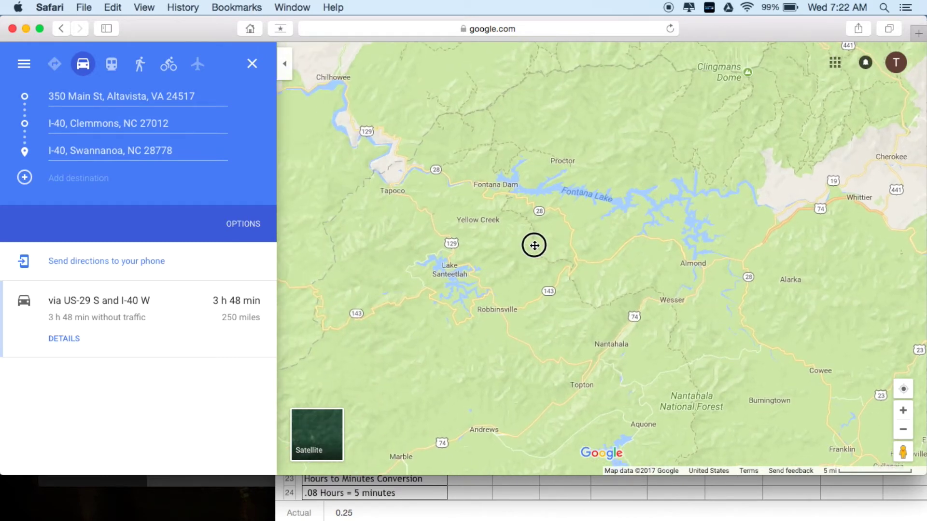
{"action": "scroll", "coordinate": [407, 156], "scroll_direction": "up", "scroll_amount": 5}
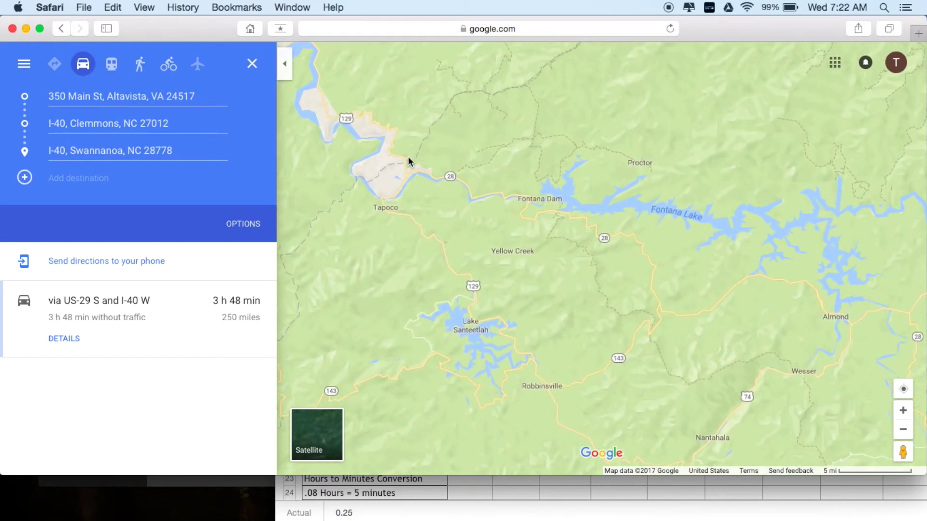
{"action": "scroll", "coordinate": [407, 156], "scroll_direction": "up", "scroll_amount": 5}
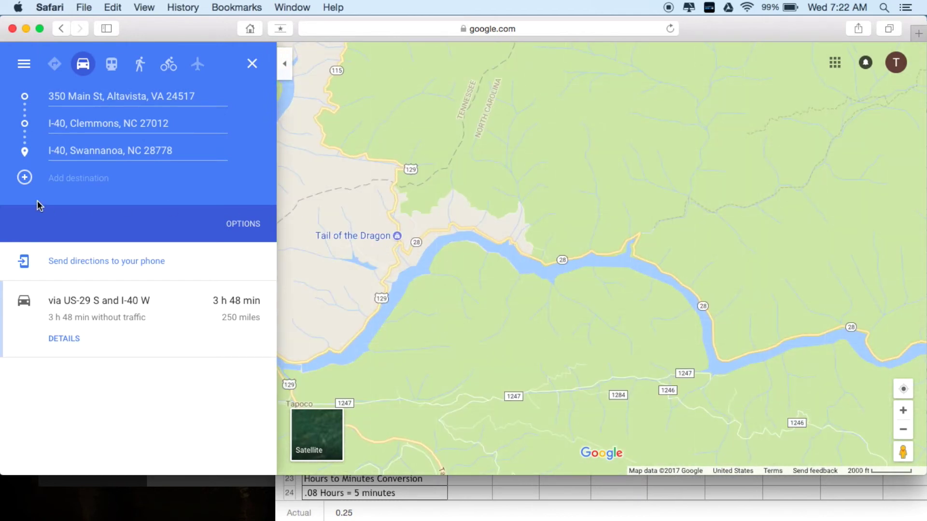
- Add Tail of the Dragon on Tapoco Road as a fourth stop, making the route 362 miles, 5 h 53 min
{"action": "left_click", "coordinate": [24, 176]}
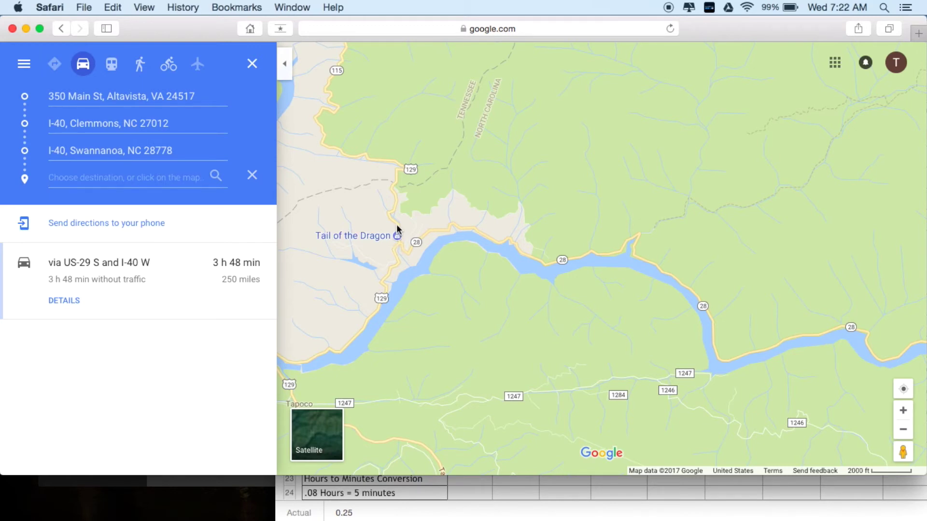
{"action": "left_click", "coordinate": [397, 227]}
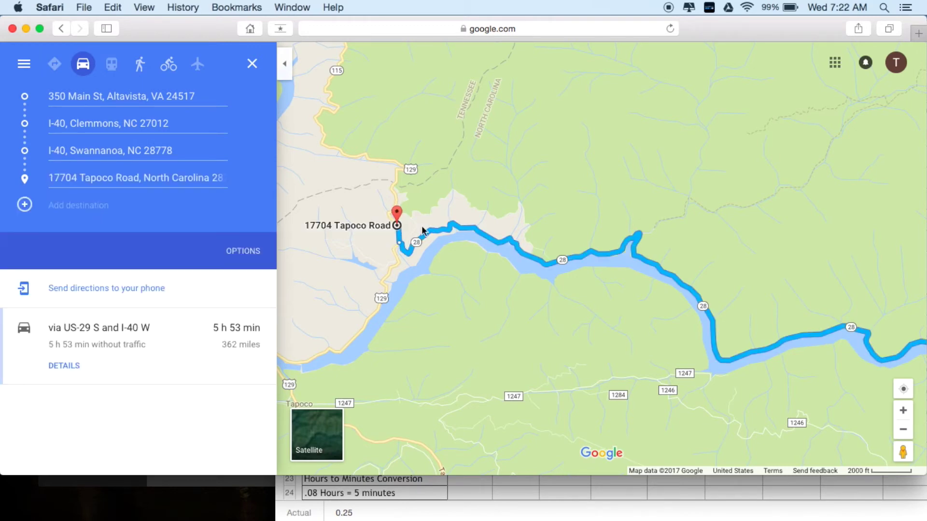
{"action": "scroll", "coordinate": [590, 196], "scroll_direction": "down", "scroll_amount": 5}
{"action": "left_click_drag", "start_coordinate": [652, 319], "coordinate": [389, 300]}
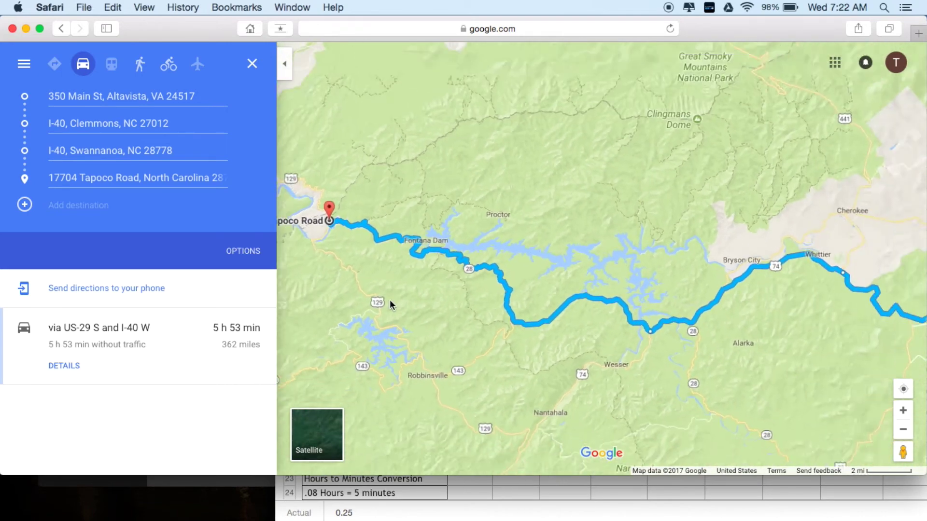
{"action": "scroll", "coordinate": [389, 299], "scroll_direction": "down", "scroll_amount": 5}
{"action": "left_click_drag", "start_coordinate": [786, 327], "coordinate": [718, 330]}
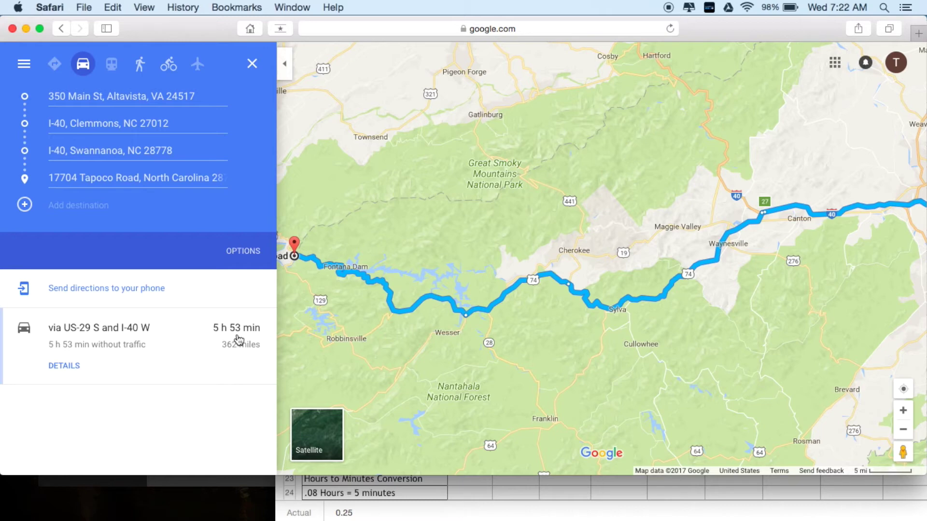
{"action": "left_click", "coordinate": [462, 518]}
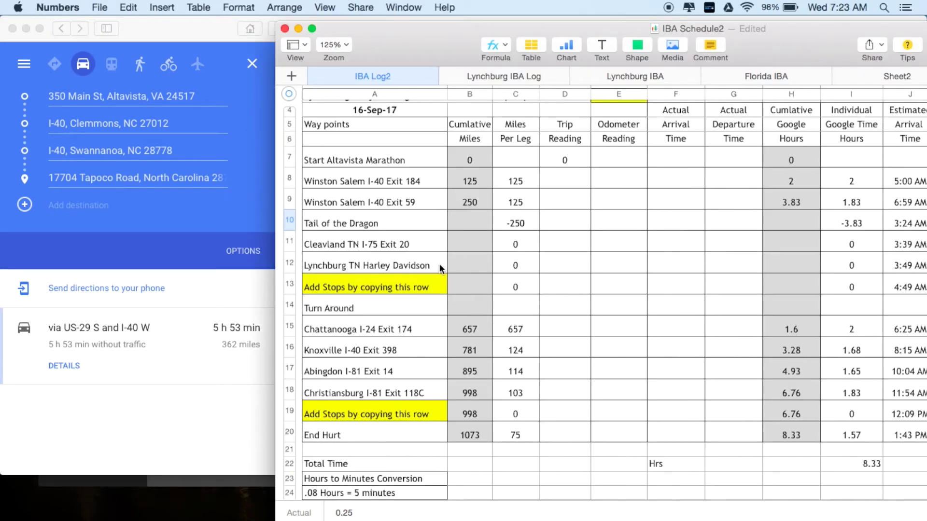
- Enter 362 cumulative miles for Tail of the Dragon in cell B10
{"action": "left_click", "coordinate": [474, 225]}
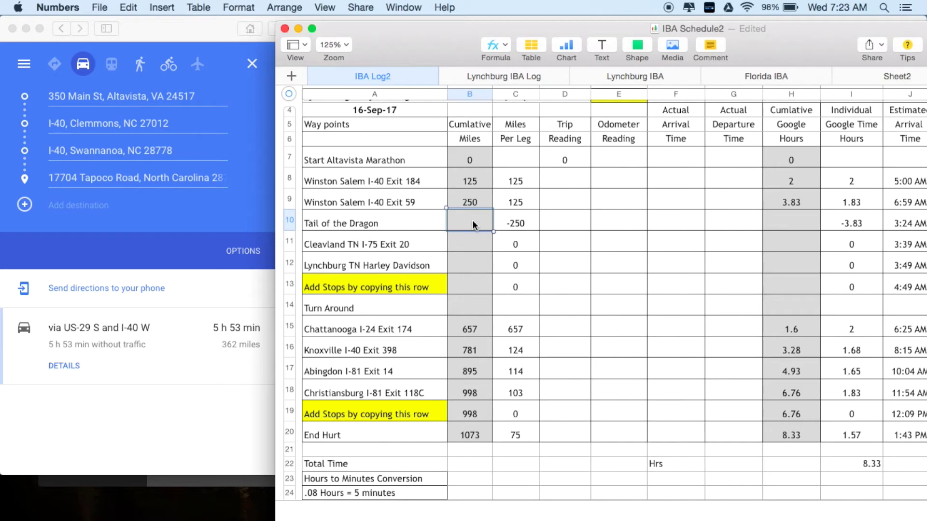
{"action": "type", "text": "362"}
{"action": "key", "text": "Return"}
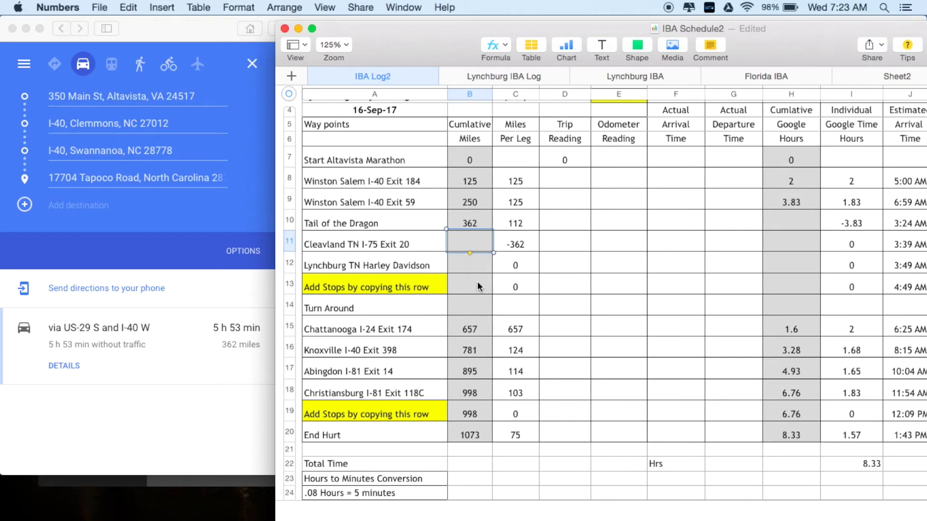
{"action": "scroll", "coordinate": [478, 287], "scroll_direction": "down", "scroll_amount": 9}
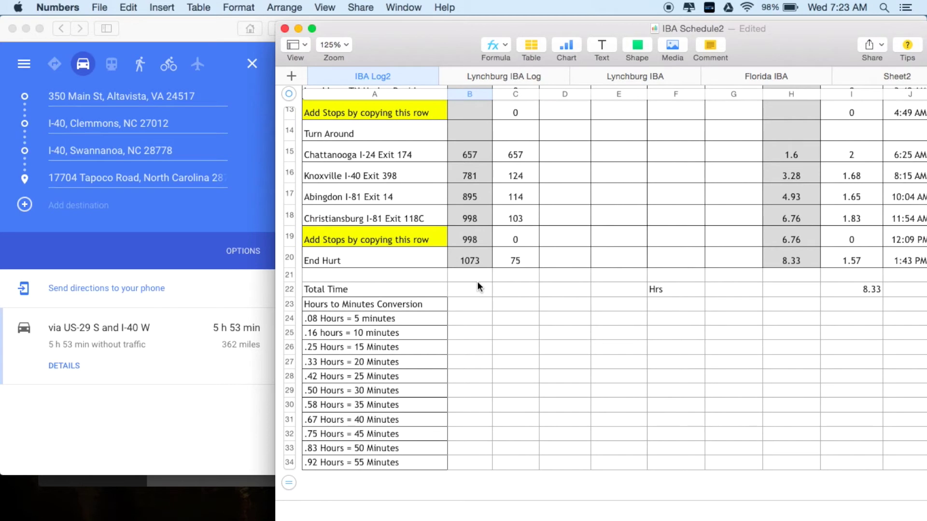
{"action": "scroll", "coordinate": [478, 286], "scroll_direction": "up", "scroll_amount": 7}
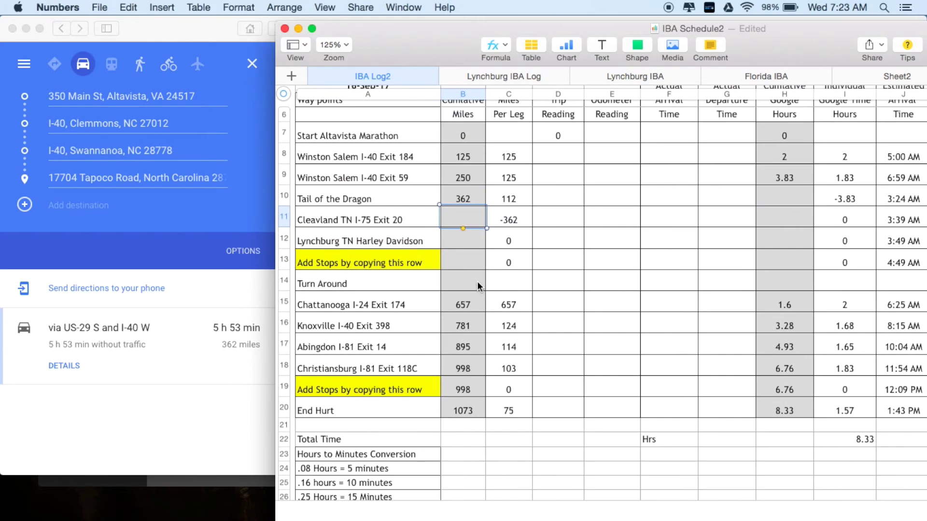
- Enter 5.92 cumulative Google hours in H10 and bring the break and departure columns into view
{"action": "left_click", "coordinate": [783, 195]}
{"action": "type", "text": "5.92"}
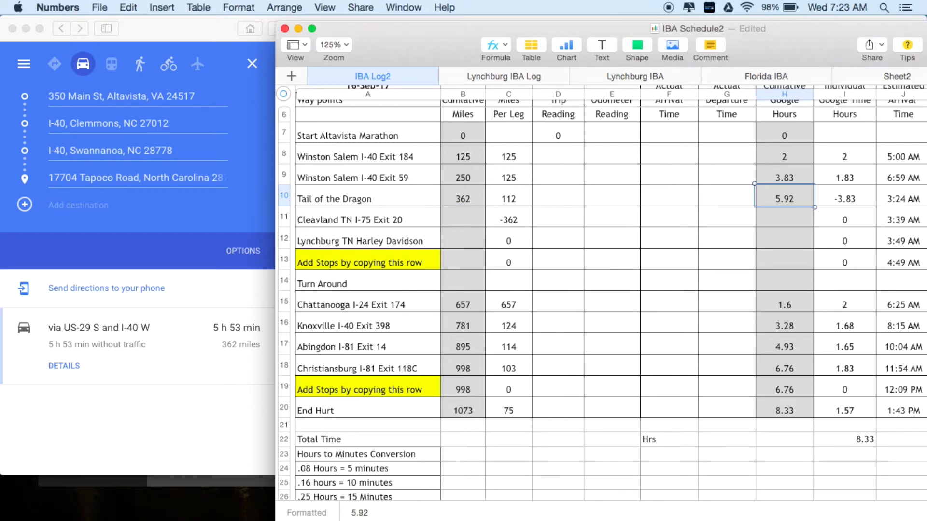
{"action": "key", "text": "Return"}
{"action": "scroll", "coordinate": [853, 237], "scroll_direction": "down", "scroll_amount": 1}
{"action": "scroll", "coordinate": [853, 237], "scroll_direction": "right", "scroll_amount": 1}
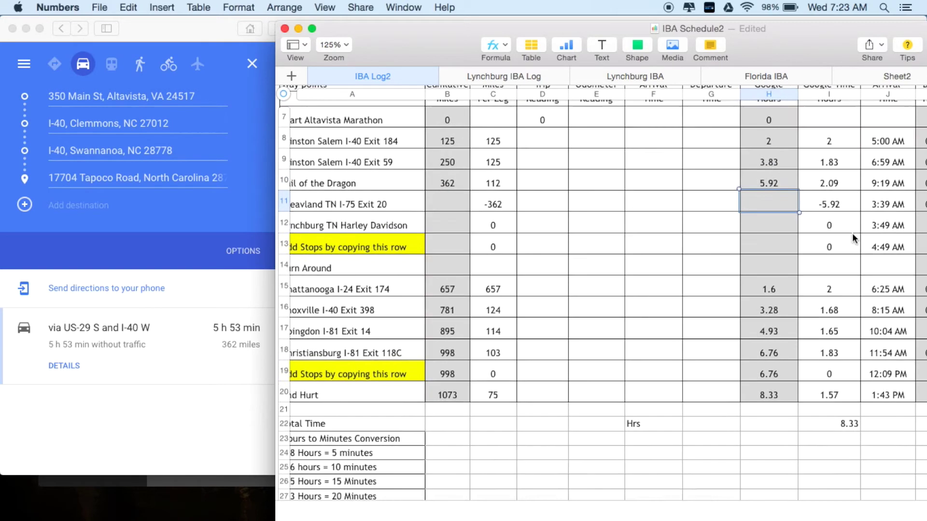
{"action": "scroll", "coordinate": [852, 237], "scroll_direction": "up", "scroll_amount": 2}
{"action": "scroll", "coordinate": [853, 237], "scroll_direction": "left", "scroll_amount": 1}
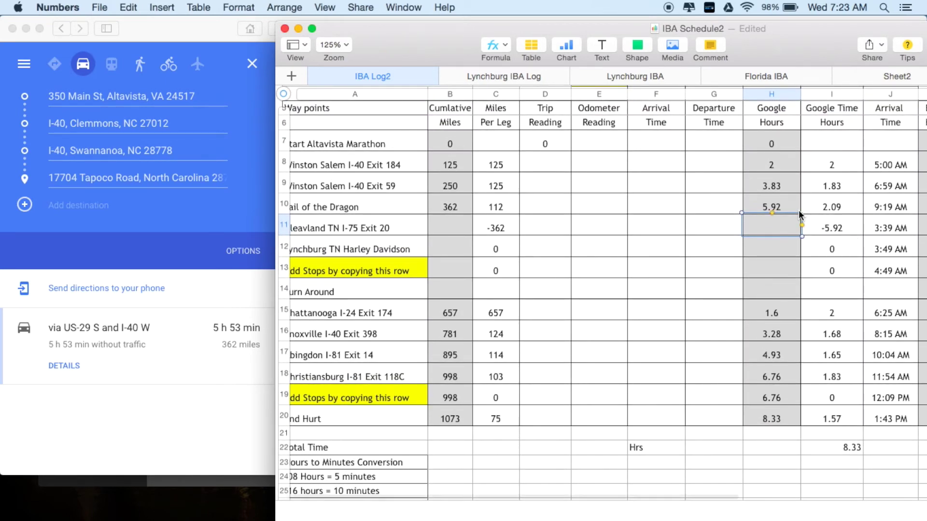
{"action": "scroll", "coordinate": [798, 210], "scroll_direction": "down", "scroll_amount": 1}
{"action": "scroll", "coordinate": [799, 210], "scroll_direction": "right", "scroll_amount": 1}
{"action": "scroll", "coordinate": [798, 210], "scroll_direction": "up", "scroll_amount": 2}
{"action": "scroll", "coordinate": [799, 210], "scroll_direction": "right", "scroll_amount": 2}
{"action": "scroll", "coordinate": [798, 210], "scroll_direction": "down", "scroll_amount": 1}
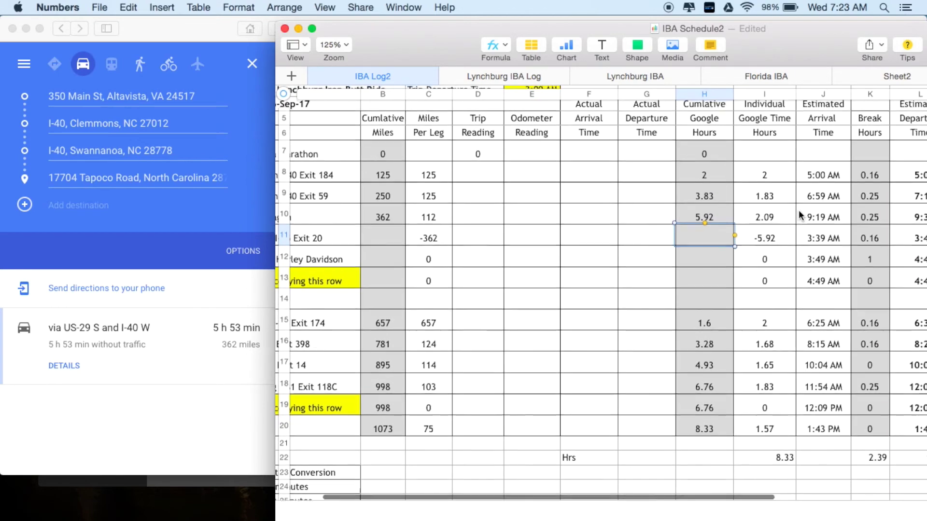
{"action": "scroll", "coordinate": [799, 210], "scroll_direction": "right", "scroll_amount": 2}
{"action": "scroll", "coordinate": [798, 210], "scroll_direction": "down", "scroll_amount": 1}
{"action": "scroll", "coordinate": [798, 210], "scroll_direction": "up", "scroll_amount": 1}
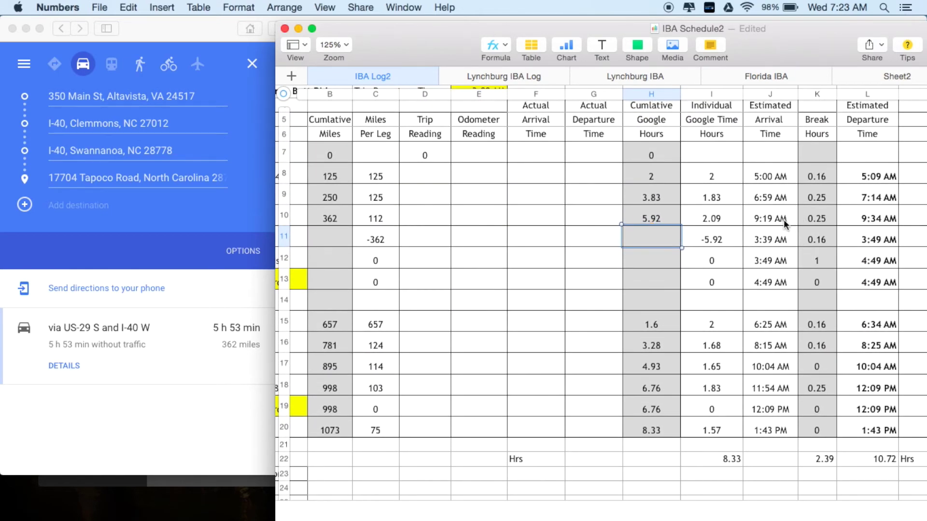
- Set the Tail of the Dragon break in K10 to 0.5 hours, giving a 9:49 AM departure
{"action": "left_click", "coordinate": [811, 219]}
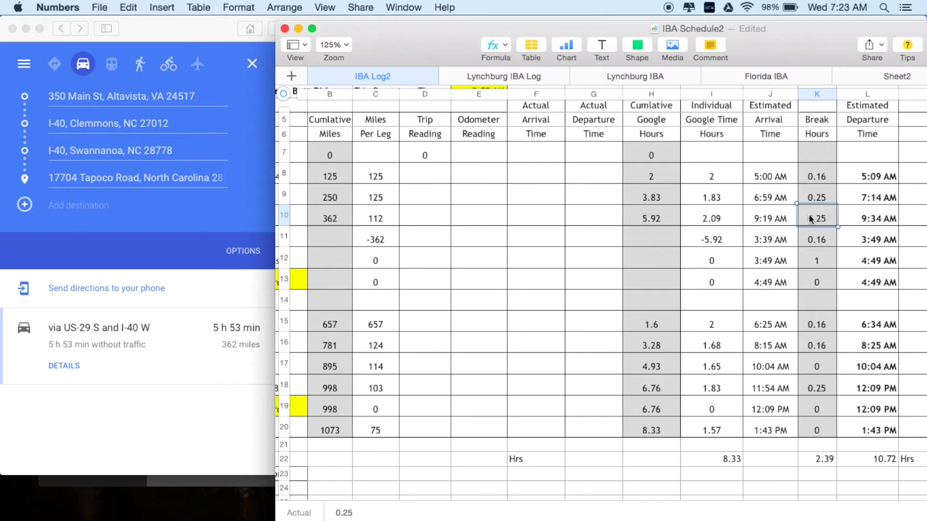
{"action": "type", "text": ".5"}
{"action": "key", "text": "Return"}
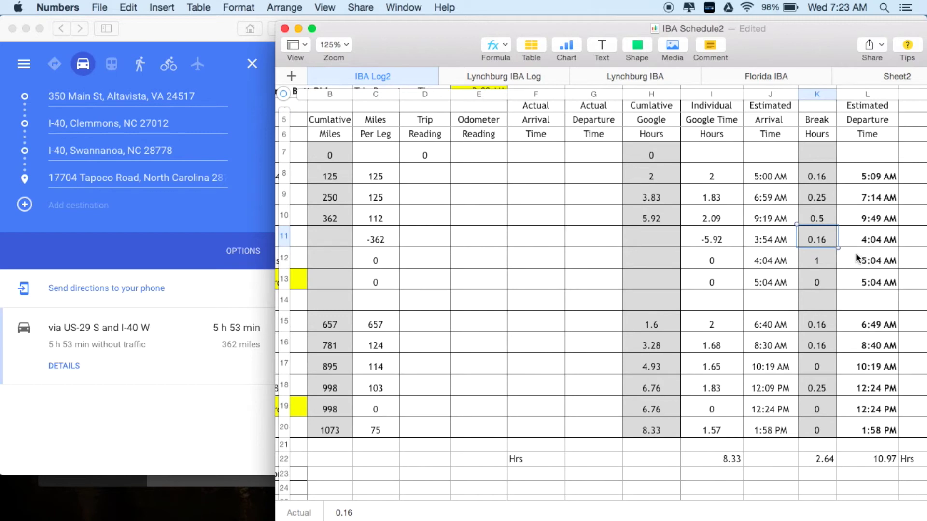
{"action": "scroll", "coordinate": [790, 265], "scroll_direction": "left", "scroll_amount": 5}
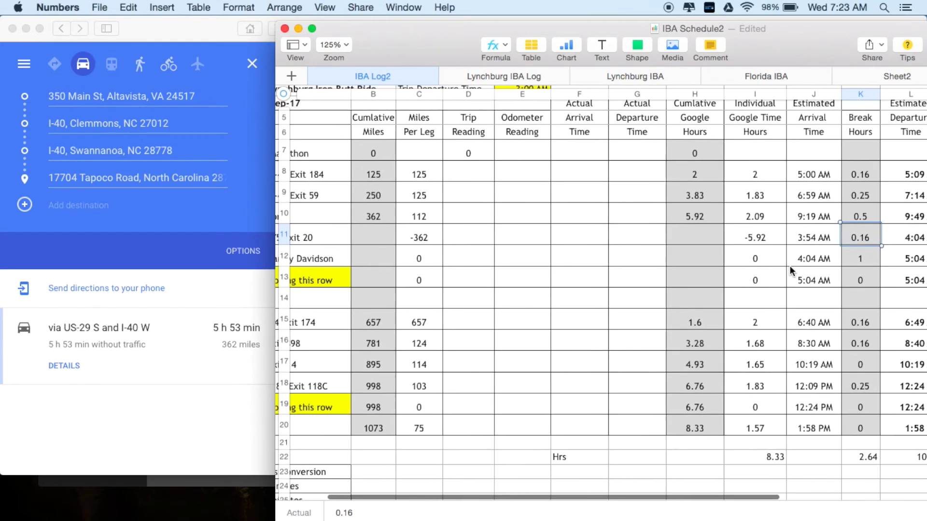
{"action": "scroll", "coordinate": [789, 266], "scroll_direction": "up", "scroll_amount": 2}
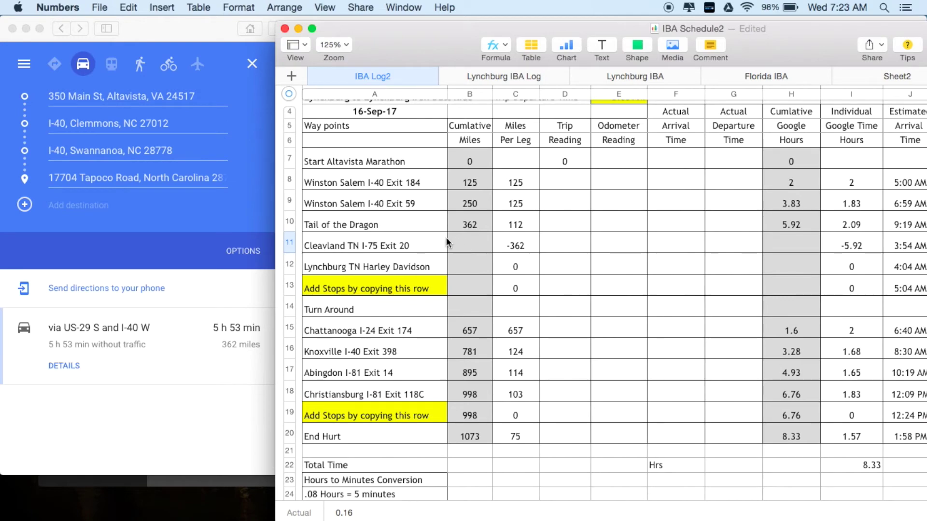
{"action": "left_click", "coordinate": [188, 38]}
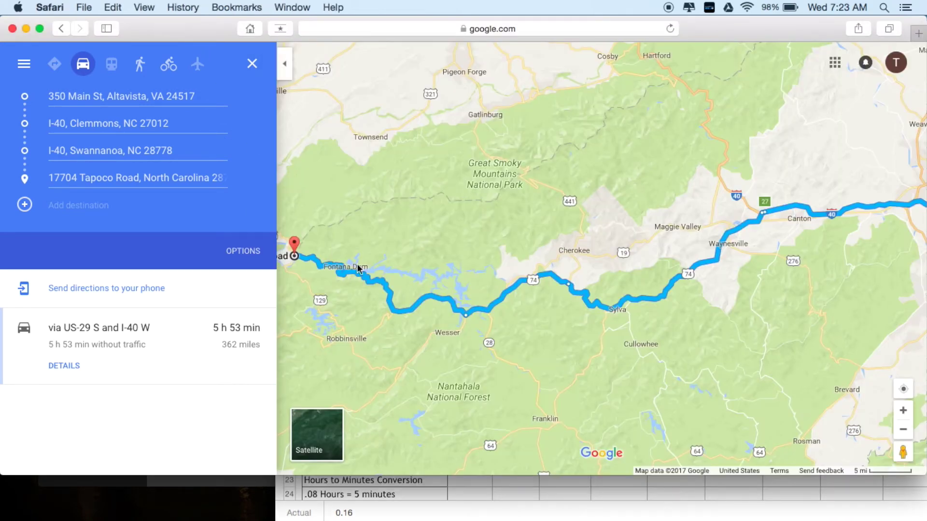
- Zoom the map in toward Cleveland, TN and check a spot's address card
{"action": "scroll", "coordinate": [414, 213], "scroll_direction": "down", "scroll_amount": 5}
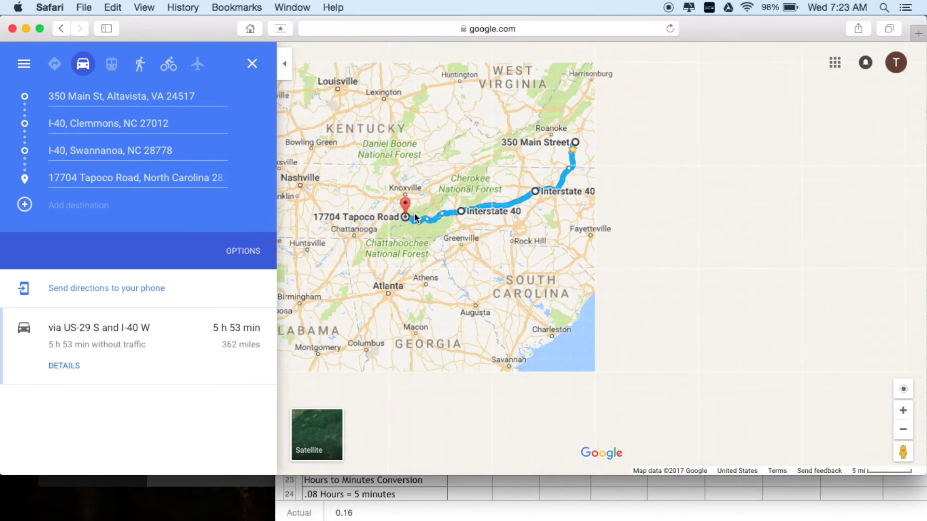
{"action": "scroll", "coordinate": [374, 222], "scroll_direction": "up", "scroll_amount": 5}
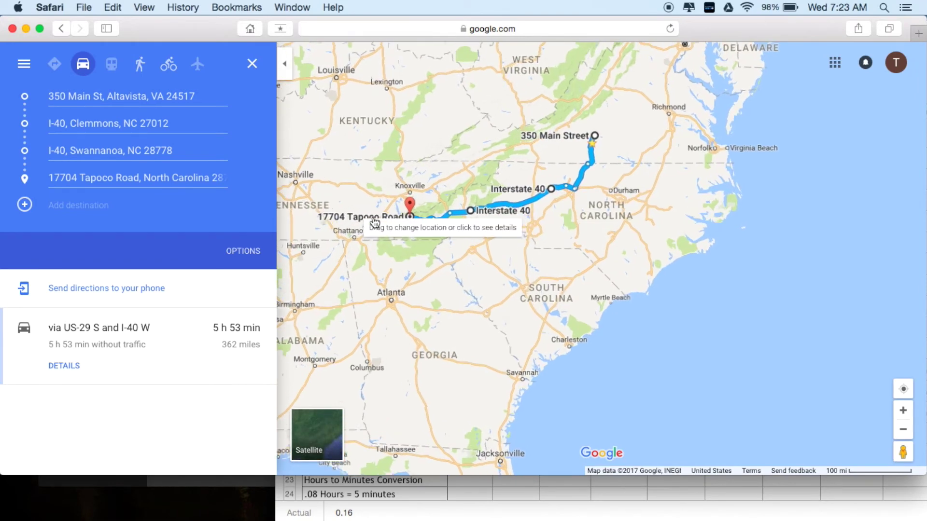
{"action": "scroll", "coordinate": [374, 222], "scroll_direction": "up", "scroll_amount": 2}
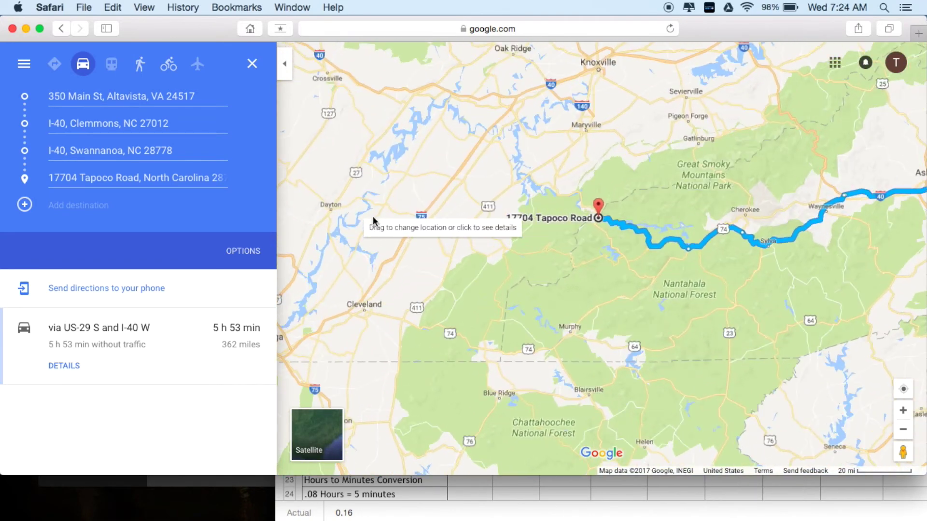
{"action": "scroll", "coordinate": [341, 336], "scroll_direction": "up", "scroll_amount": 3}
{"action": "scroll", "coordinate": [341, 332], "scroll_direction": "up", "scroll_amount": 2}
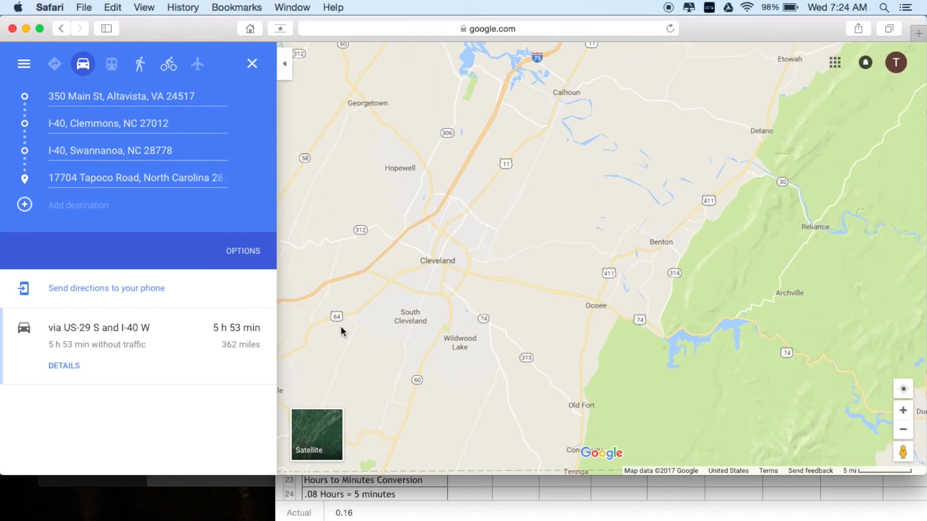
{"action": "scroll", "coordinate": [425, 201], "scroll_direction": "up", "scroll_amount": 3}
{"action": "scroll", "coordinate": [424, 196], "scroll_direction": "up", "scroll_amount": 1}
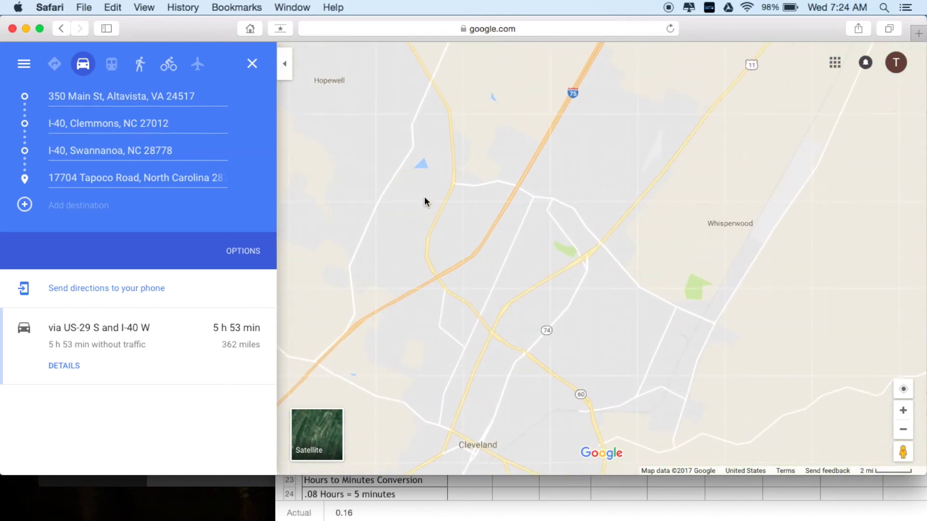
{"action": "scroll", "coordinate": [433, 299], "scroll_direction": "up", "scroll_amount": 1}
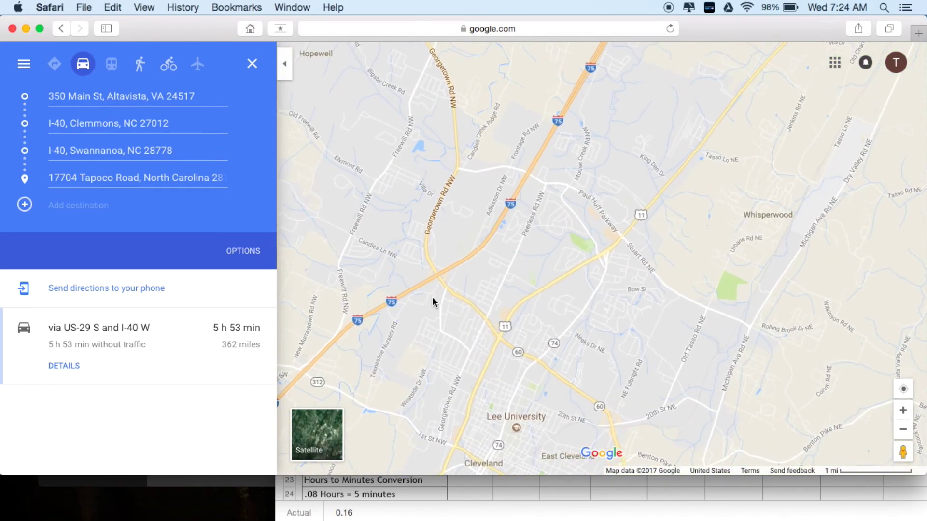
{"action": "scroll", "coordinate": [433, 298], "scroll_direction": "up", "scroll_amount": 1}
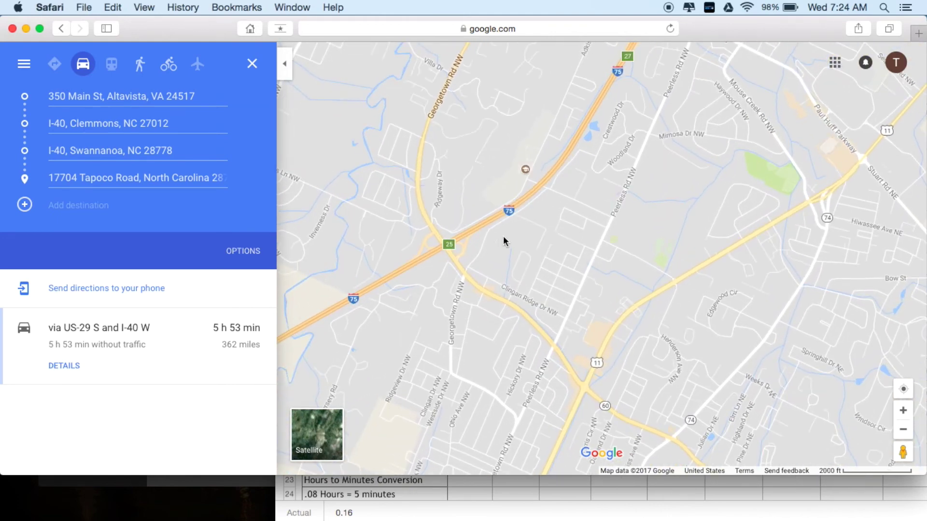
{"action": "scroll", "coordinate": [618, 128], "scroll_direction": "up", "scroll_amount": 1}
{"action": "left_click", "coordinate": [618, 128]}
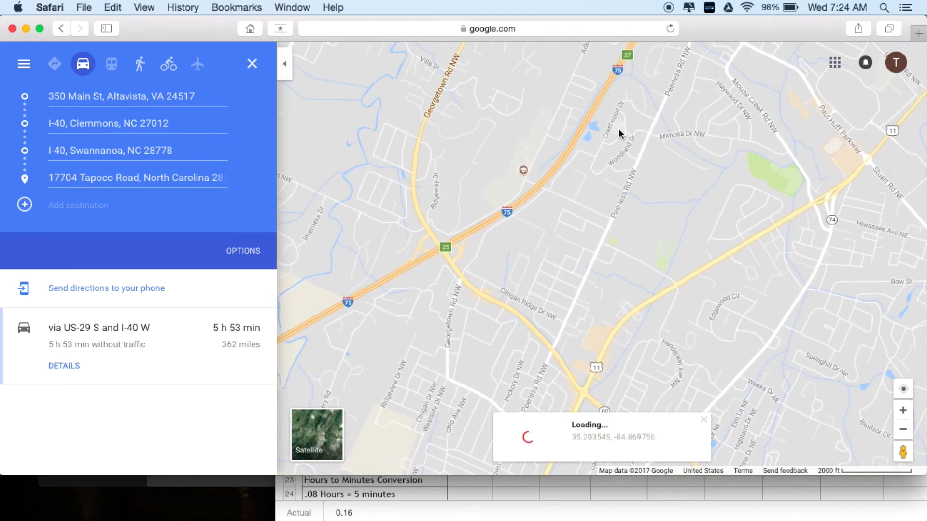
{"action": "left_click", "coordinate": [505, 270]}
- Follow I-75 southwest and centre the map on the Cleveland exit 20 interchange
{"action": "left_click_drag", "start_coordinate": [453, 304], "coordinate": [805, 76]}
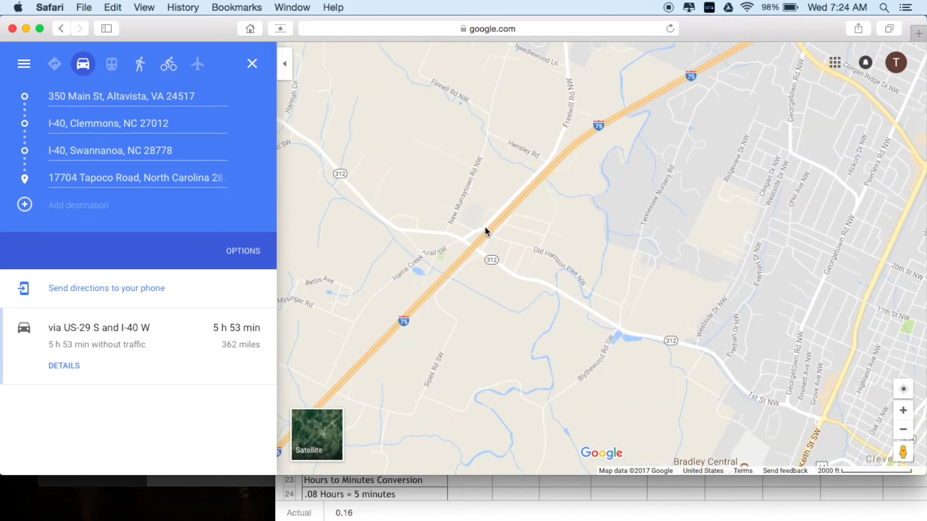
{"action": "scroll", "coordinate": [470, 277], "scroll_direction": "up", "scroll_amount": 1}
{"action": "scroll", "coordinate": [470, 279], "scroll_direction": "up", "scroll_amount": 4}
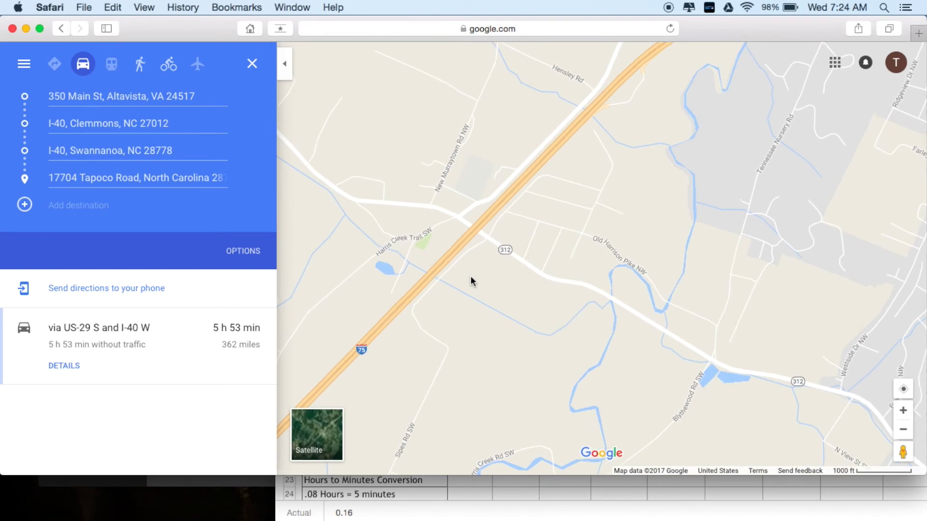
{"action": "left_click_drag", "start_coordinate": [493, 285], "coordinate": [754, 95]}
{"action": "scroll", "coordinate": [663, 161], "scroll_direction": "down", "scroll_amount": 6}
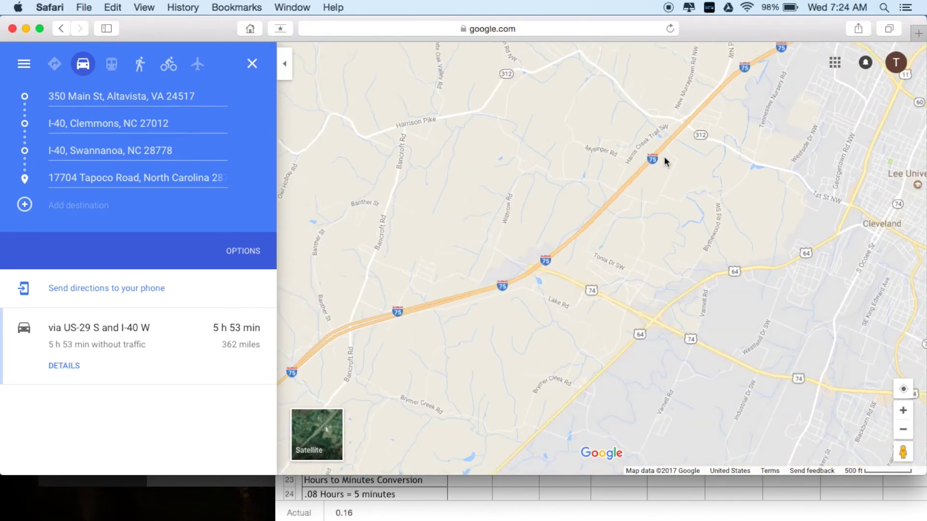
{"action": "scroll", "coordinate": [604, 231], "scroll_direction": "up", "scroll_amount": 3}
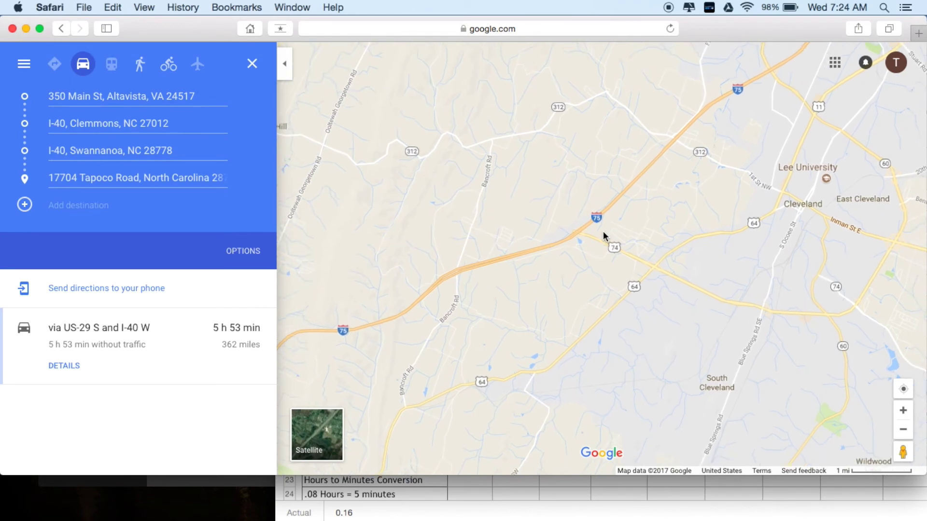
{"action": "scroll", "coordinate": [603, 234], "scroll_direction": "up", "scroll_amount": 3}
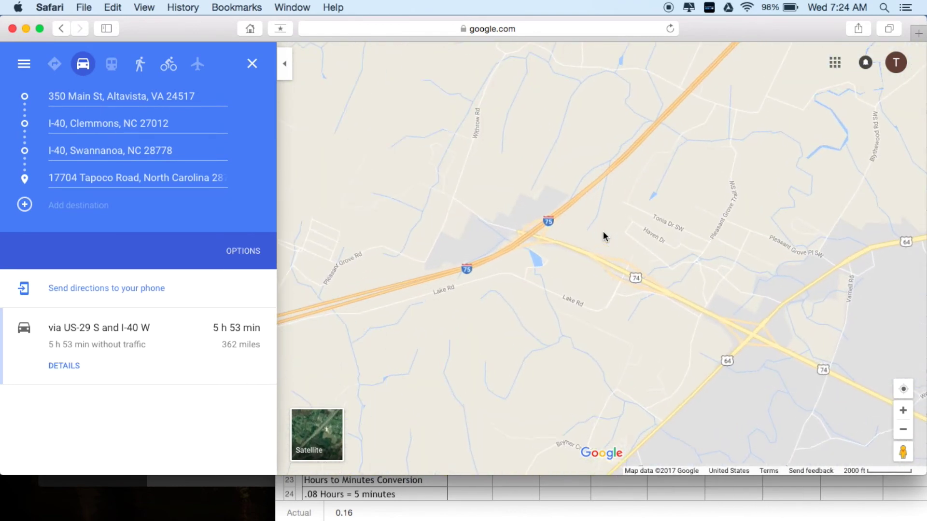
{"action": "scroll", "coordinate": [603, 230], "scroll_direction": "up", "scroll_amount": 3}
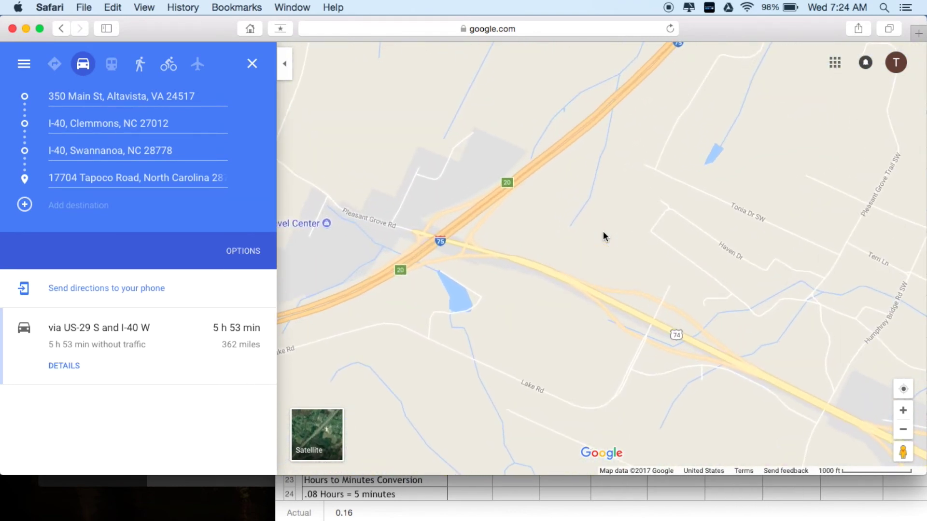
{"action": "left_click_drag", "start_coordinate": [492, 265], "coordinate": [594, 272]}
{"action": "scroll", "coordinate": [599, 269], "scroll_direction": "up", "scroll_amount": 2}
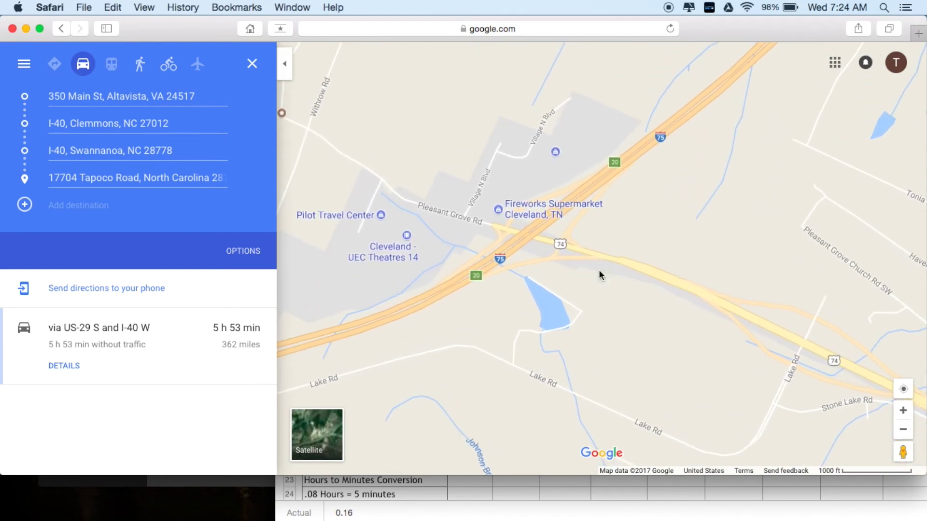
- Add a fifth stop on I-75 at Cleveland, TN 37311, making the route 457 miles, 7 h 48 min
{"action": "left_click", "coordinate": [25, 206]}
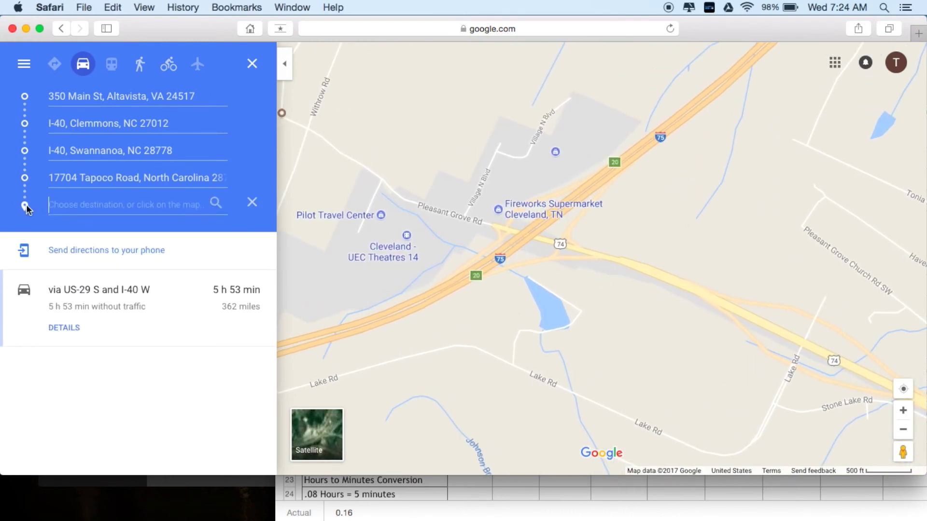
{"action": "left_click", "coordinate": [524, 229]}
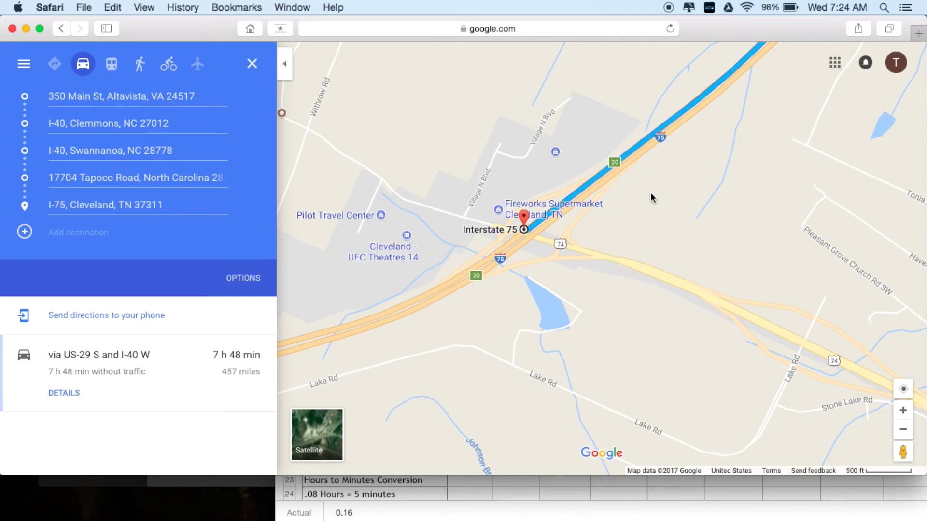
{"action": "scroll", "coordinate": [652, 198], "scroll_direction": "down", "scroll_amount": 5}
{"action": "left_click_drag", "start_coordinate": [705, 172], "coordinate": [441, 319]}
{"action": "scroll", "coordinate": [547, 247], "scroll_direction": "down", "scroll_amount": 3}
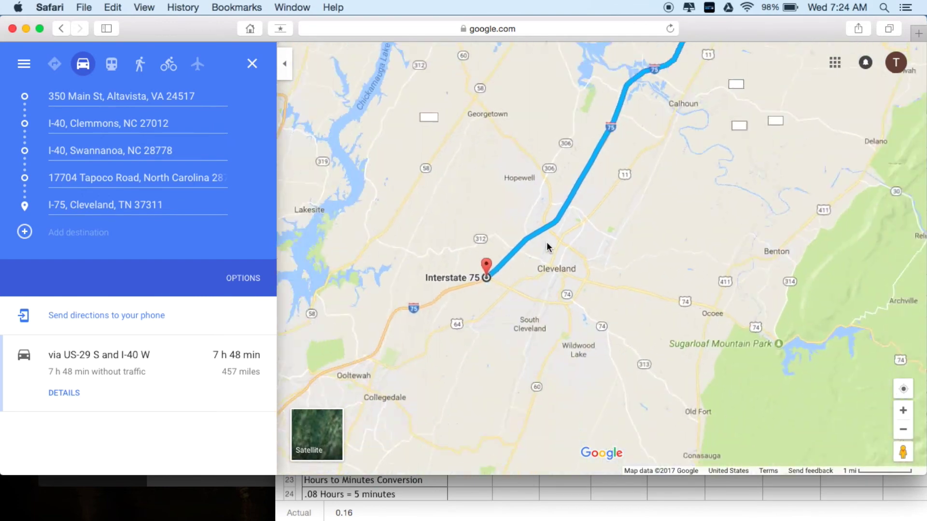
{"action": "scroll", "coordinate": [547, 246], "scroll_direction": "down", "scroll_amount": 2}
{"action": "scroll", "coordinate": [657, 170], "scroll_direction": "down", "scroll_amount": 3}
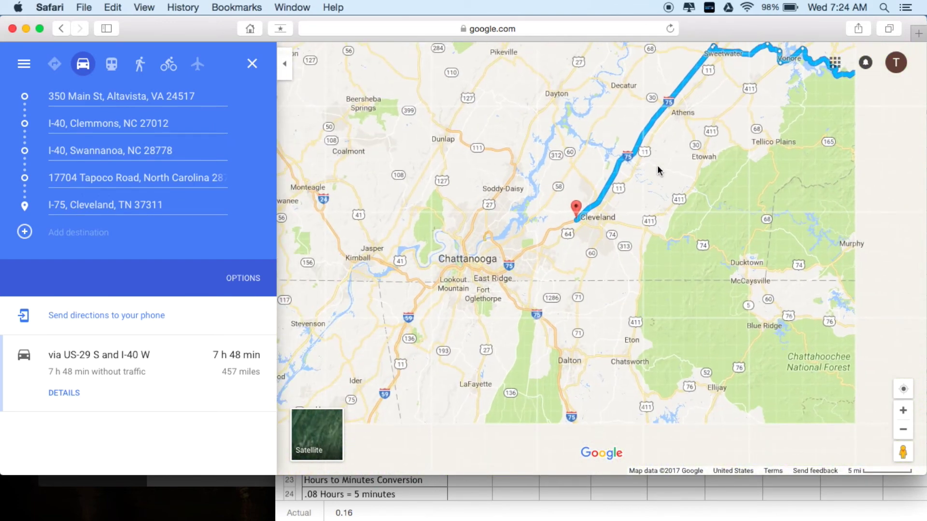
{"action": "left_click_drag", "start_coordinate": [730, 94], "coordinate": [585, 193]}
{"action": "scroll", "coordinate": [571, 205], "scroll_direction": "down", "scroll_amount": 2}
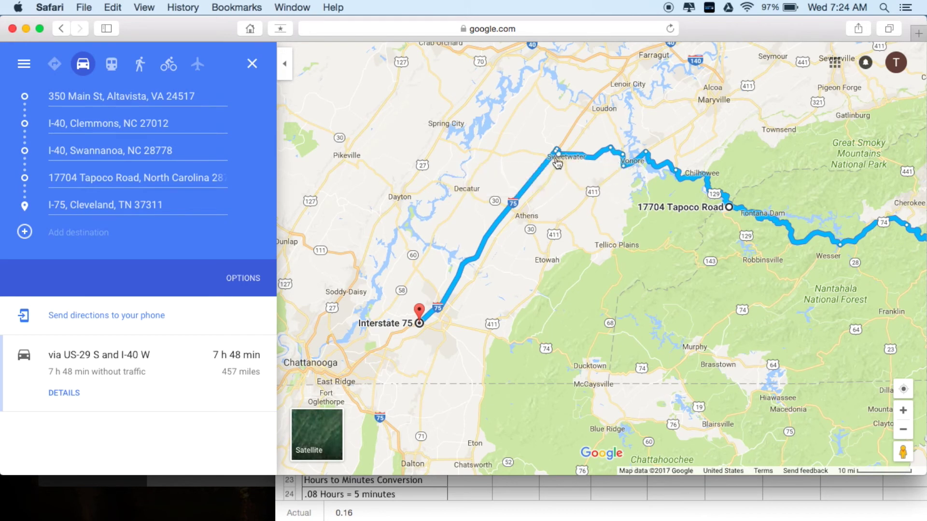
{"action": "left_click", "coordinate": [471, 516]}
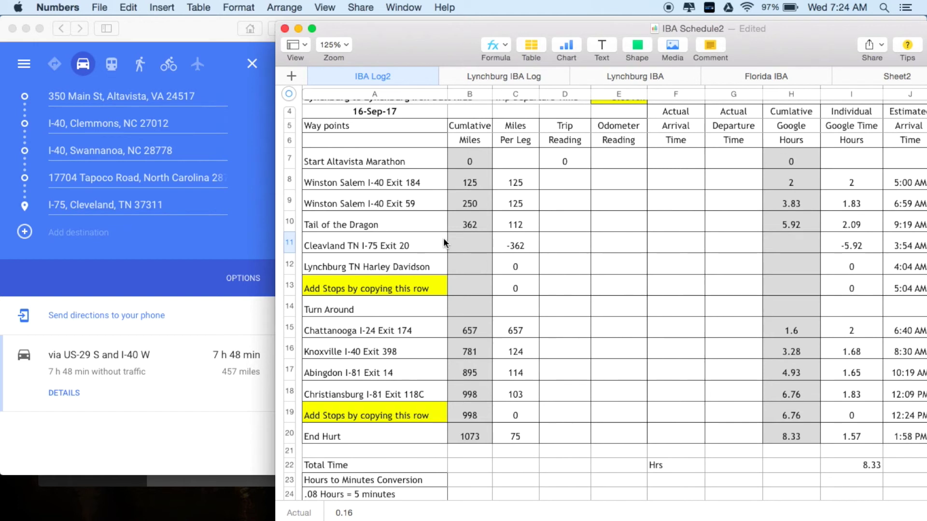
- Enter 457 cumulative miles for Cleavland TN I-75 Exit 20 in cell B11
{"action": "left_click", "coordinate": [459, 240]}
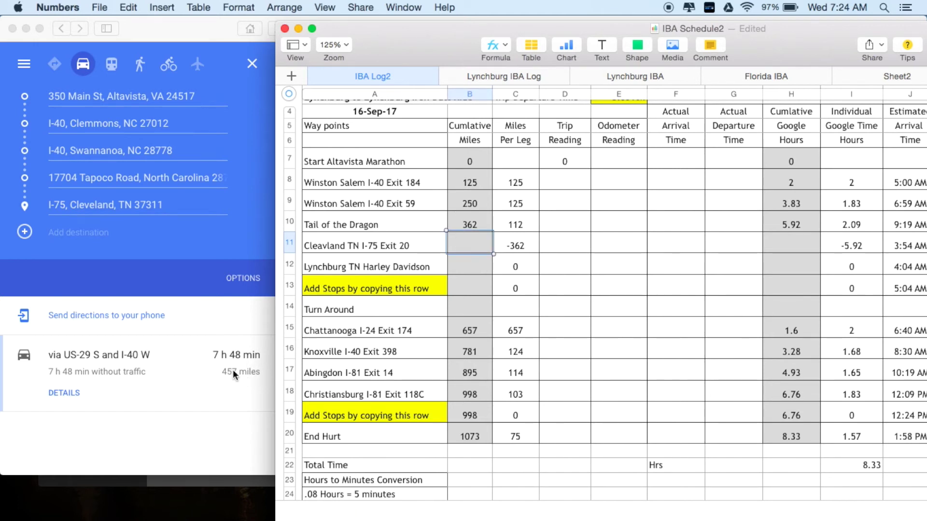
{"action": "type", "text": "45"}
{"action": "key", "text": "Return"}
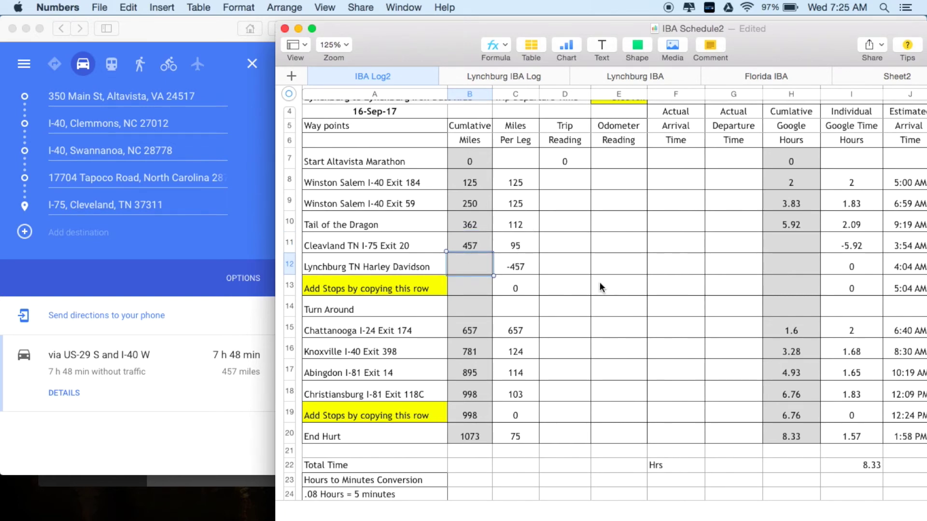
{"action": "scroll", "coordinate": [599, 283], "scroll_direction": "down", "scroll_amount": 8}
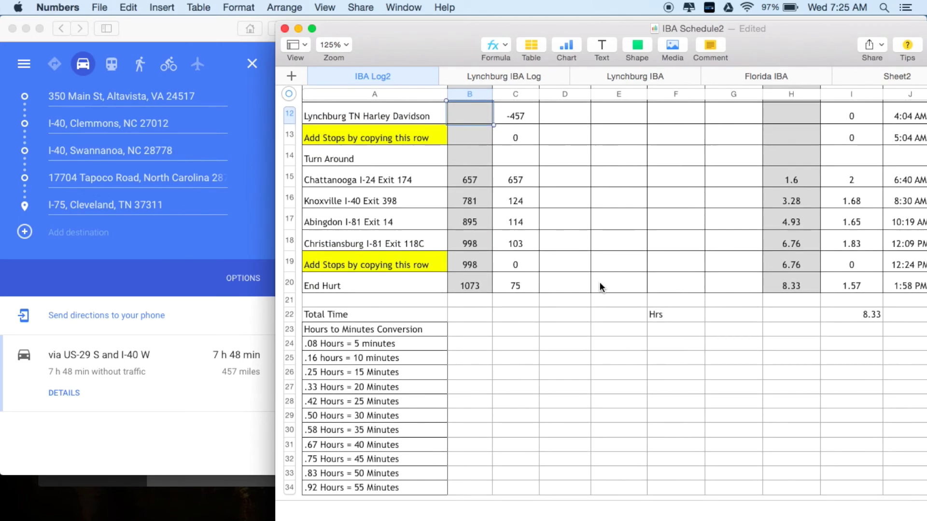
{"action": "scroll", "coordinate": [600, 287], "scroll_direction": "up", "scroll_amount": 4}
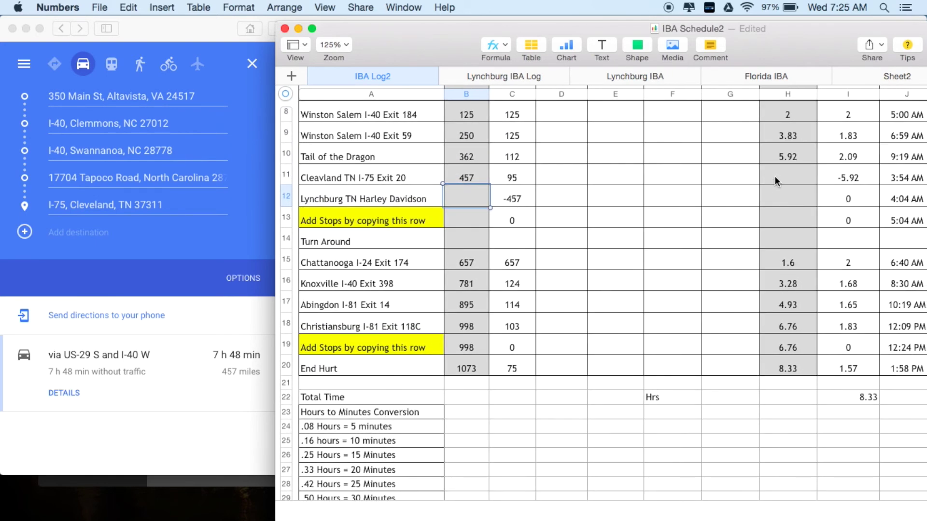
- Enter 7.83 cumulative Google hours in H11 for an 11:44 AM arrival
{"action": "left_click", "coordinate": [775, 179]}
{"action": "type", "text": "7.83"}
{"action": "key", "text": "Return"}
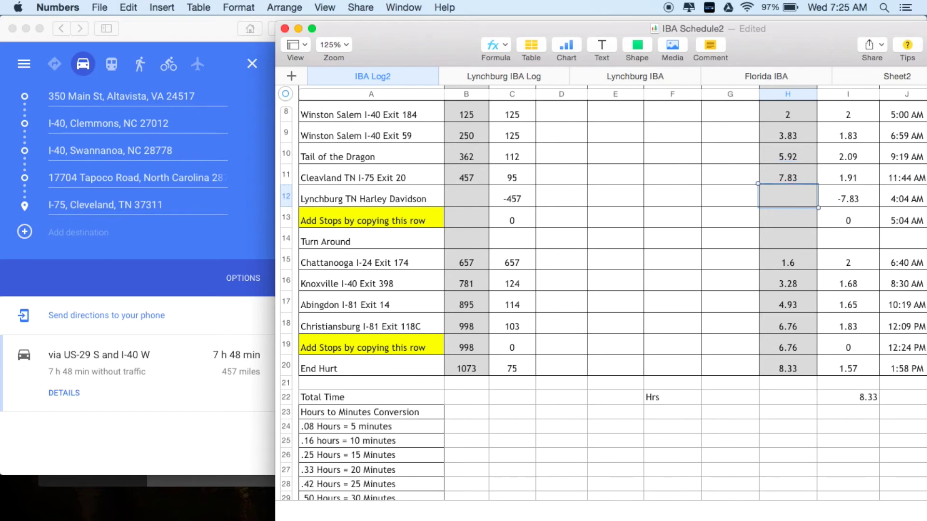
{"action": "scroll", "coordinate": [757, 233], "scroll_direction": "down", "scroll_amount": 1}
{"action": "scroll", "coordinate": [757, 234], "scroll_direction": "right", "scroll_amount": 3}
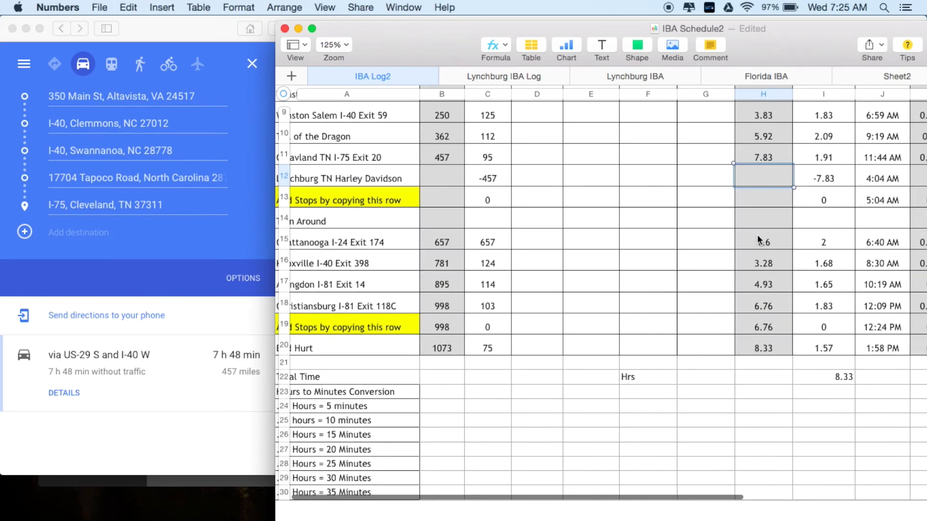
{"action": "scroll", "coordinate": [757, 234], "scroll_direction": "up", "scroll_amount": 2}
{"action": "scroll", "coordinate": [757, 233], "scroll_direction": "right", "scroll_amount": 3}
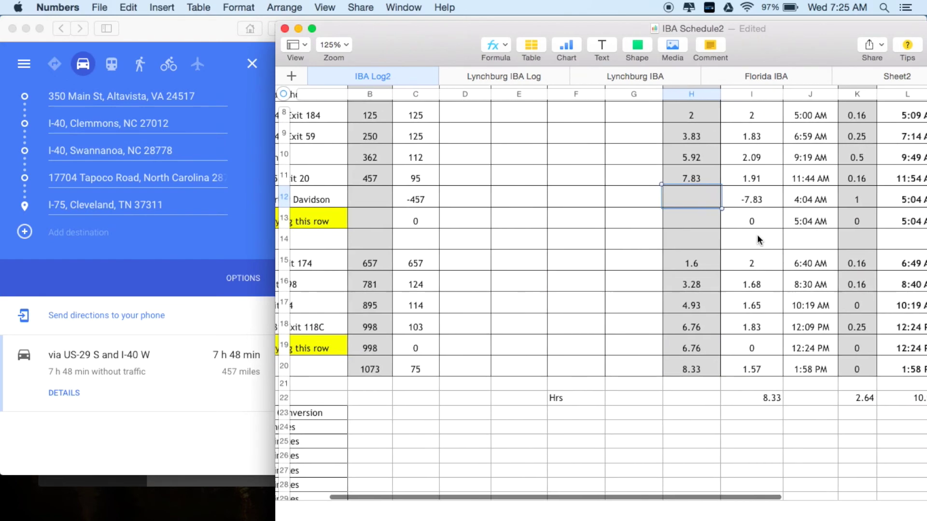
{"action": "scroll", "coordinate": [757, 233], "scroll_direction": "up", "scroll_amount": 2}
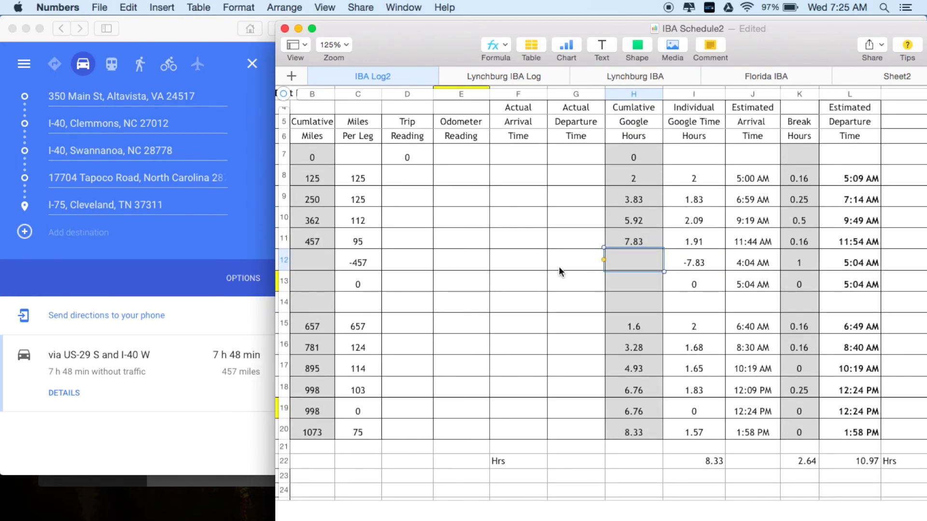
{"action": "scroll", "coordinate": [558, 268], "scroll_direction": "up", "scroll_amount": 2}
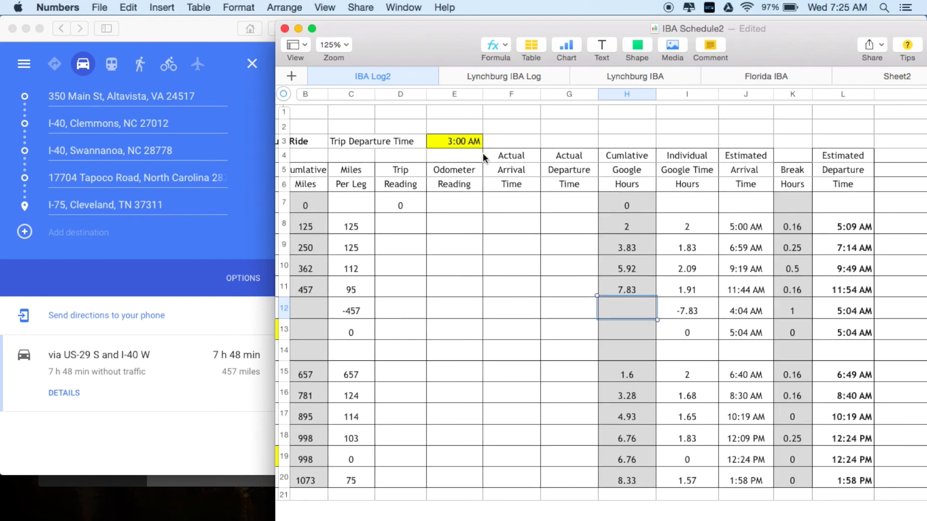
- Change the departure time in E3 to 3:30 AM, moving Cleavland's arrival to 12:14 PM
{"action": "left_click", "coordinate": [451, 141]}
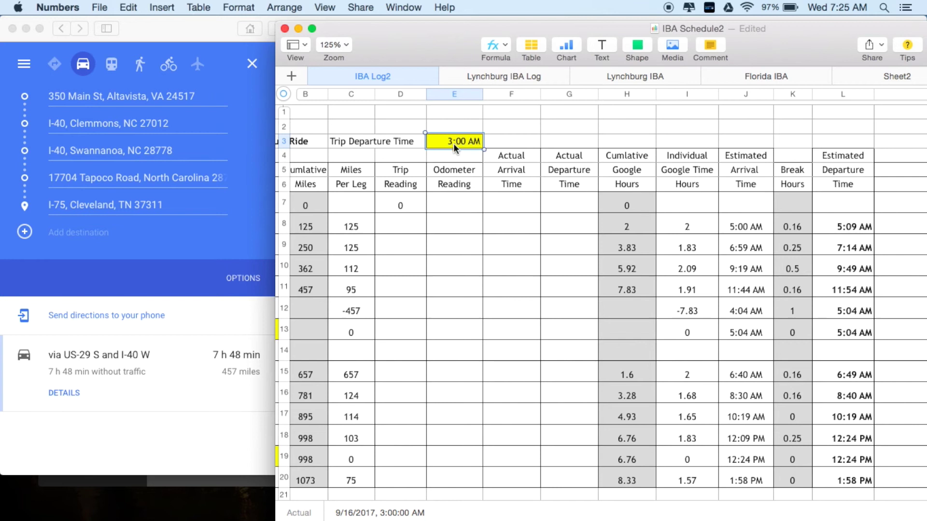
{"action": "double_click", "coordinate": [461, 139]}
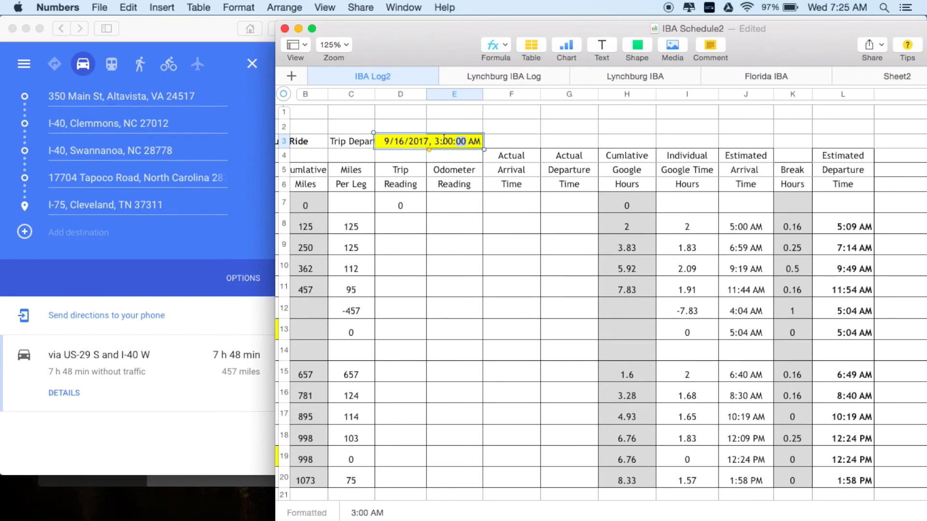
{"action": "double_click", "coordinate": [445, 140]}
{"action": "type", "text": "30"}
{"action": "key", "text": "Return"}
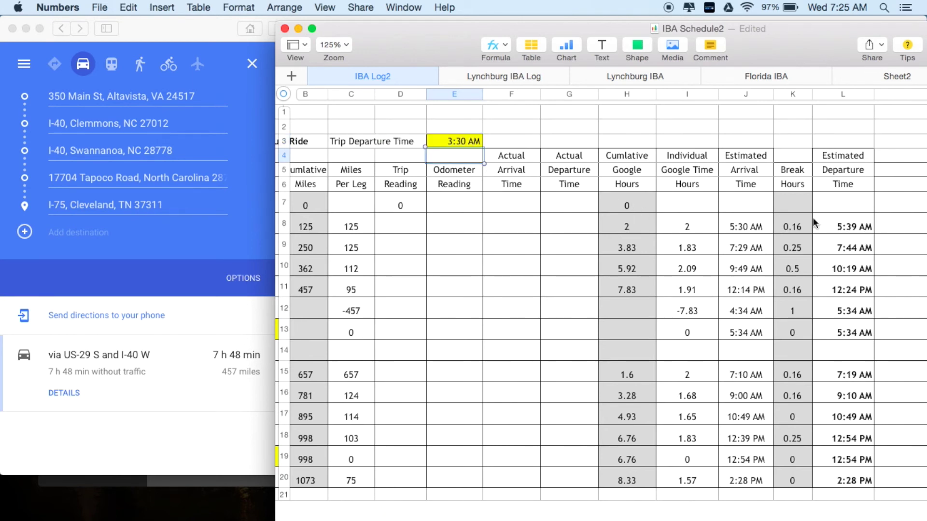
{"action": "scroll", "coordinate": [480, 255], "scroll_direction": "down", "scroll_amount": 1}
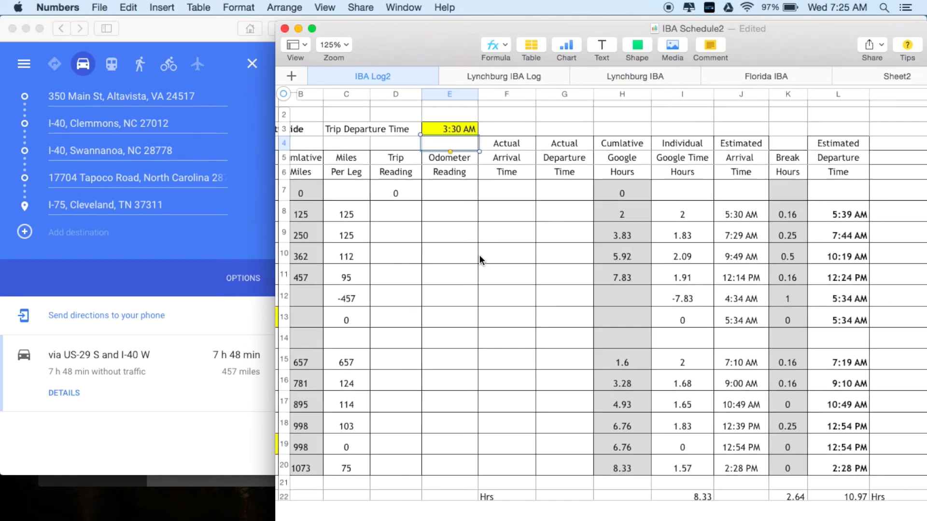
{"action": "scroll", "coordinate": [479, 255], "scroll_direction": "left", "scroll_amount": 5}
{"action": "scroll", "coordinate": [479, 255], "scroll_direction": "up", "scroll_amount": 1}
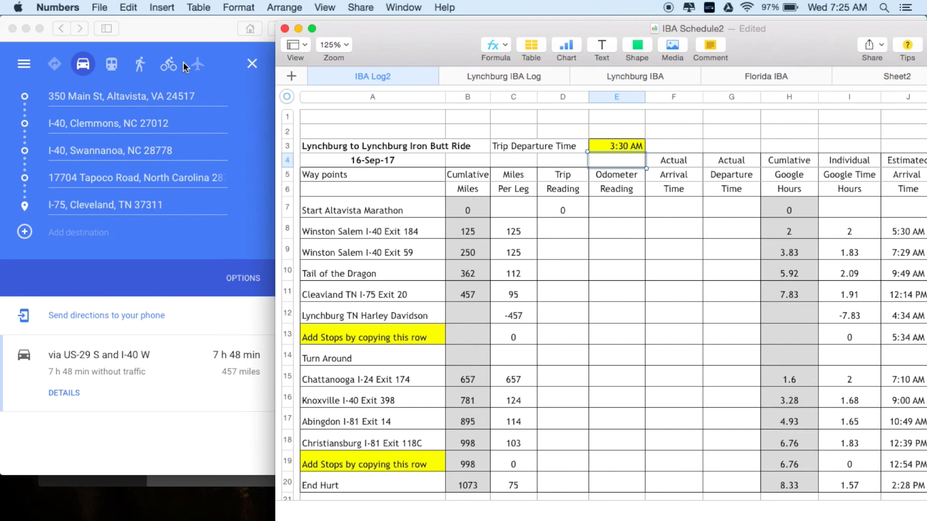
- Zoom out over the five-stop route, then zoom into the I-40 waypoint at Swannanoa
{"action": "left_click", "coordinate": [210, 34]}
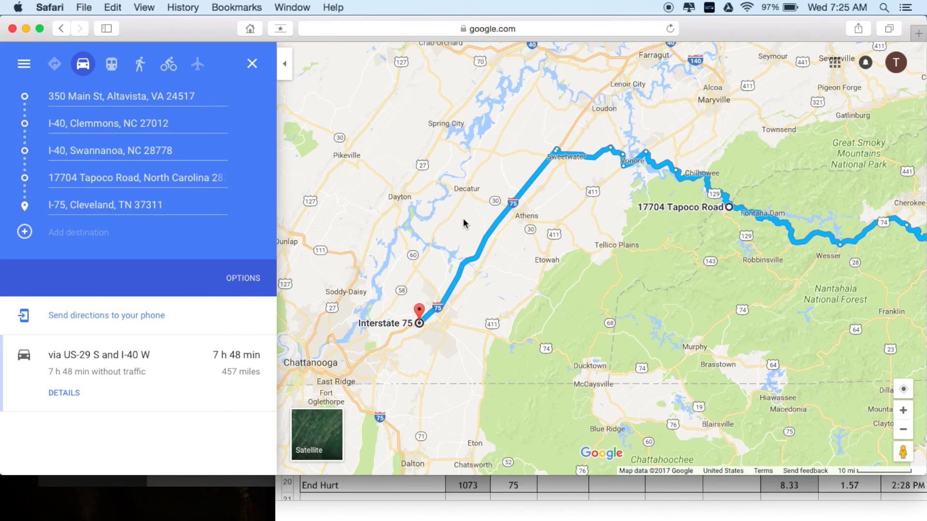
{"action": "scroll", "coordinate": [537, 206], "scroll_direction": "down", "scroll_amount": 1}
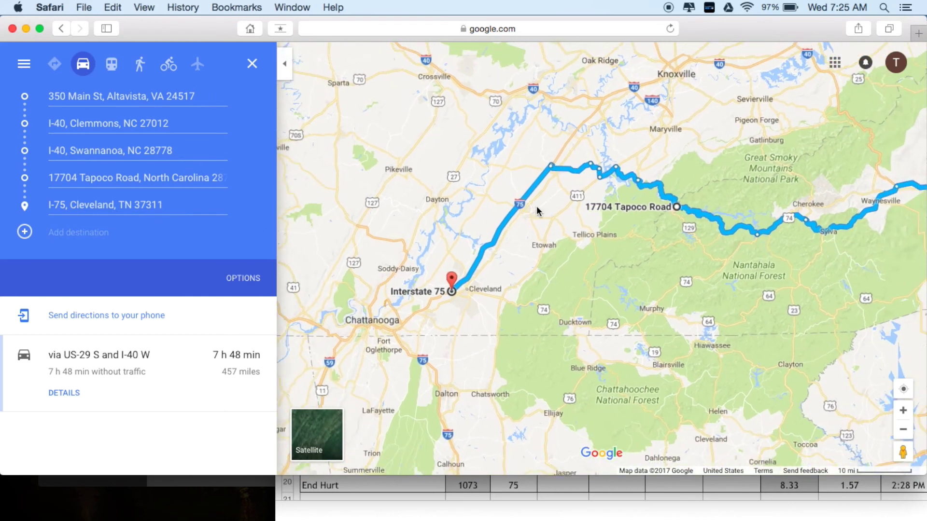
{"action": "left_click_drag", "start_coordinate": [777, 283], "coordinate": [510, 310]}
{"action": "scroll", "coordinate": [568, 282], "scroll_direction": "down", "scroll_amount": 2}
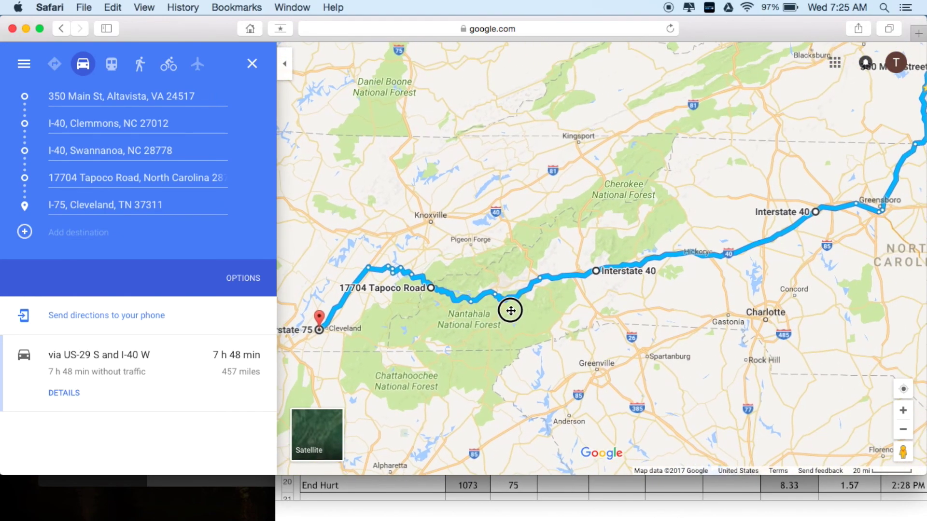
{"action": "scroll", "coordinate": [510, 310], "scroll_direction": "down", "scroll_amount": 2}
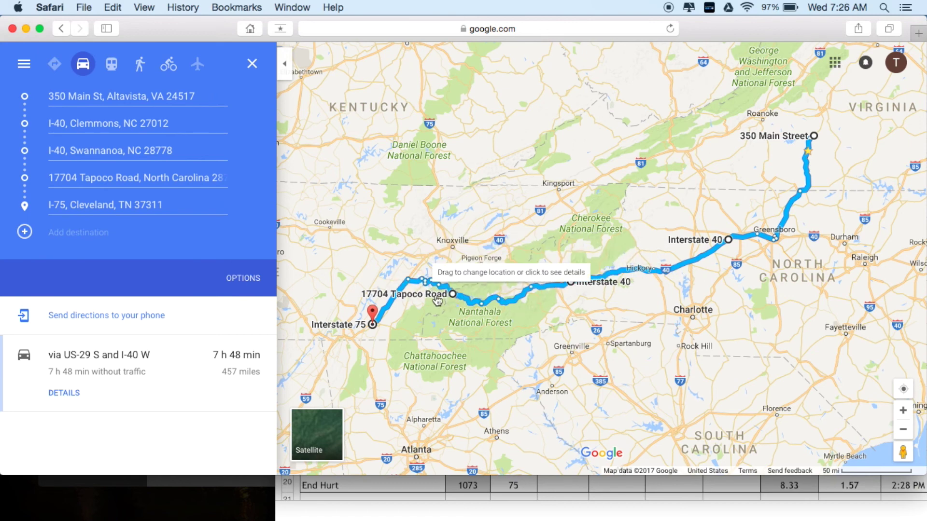
{"action": "mouse_move", "coordinate": [466, 323]}
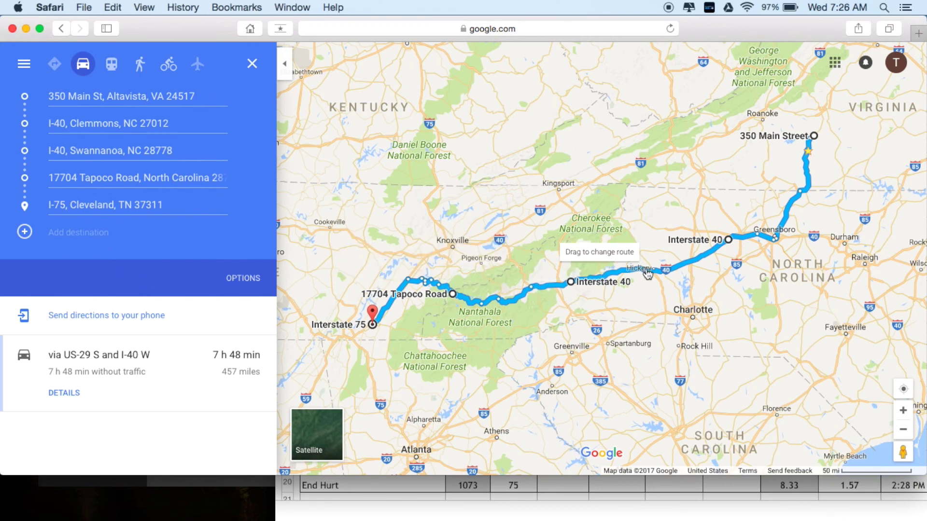
{"action": "scroll", "coordinate": [644, 268], "scroll_direction": "up", "scroll_amount": 2}
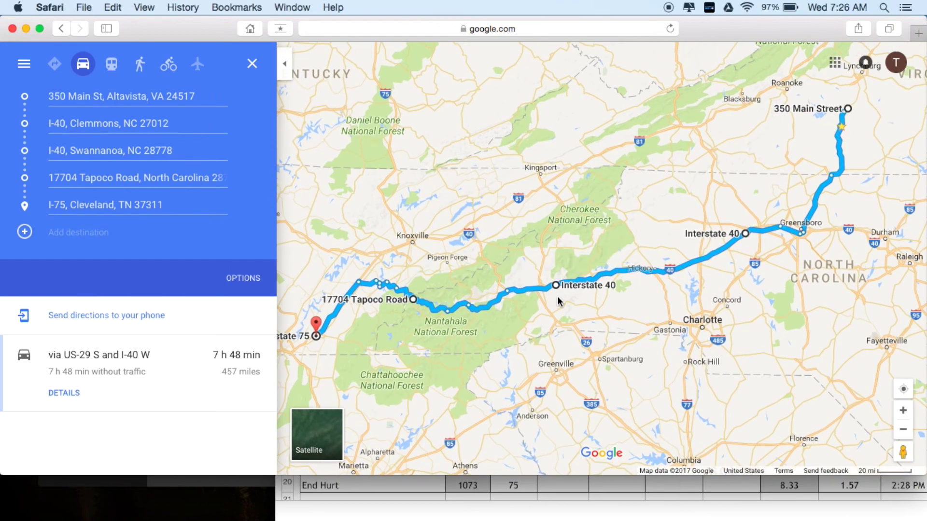
{"action": "scroll", "coordinate": [558, 300], "scroll_direction": "up", "scroll_amount": 2}
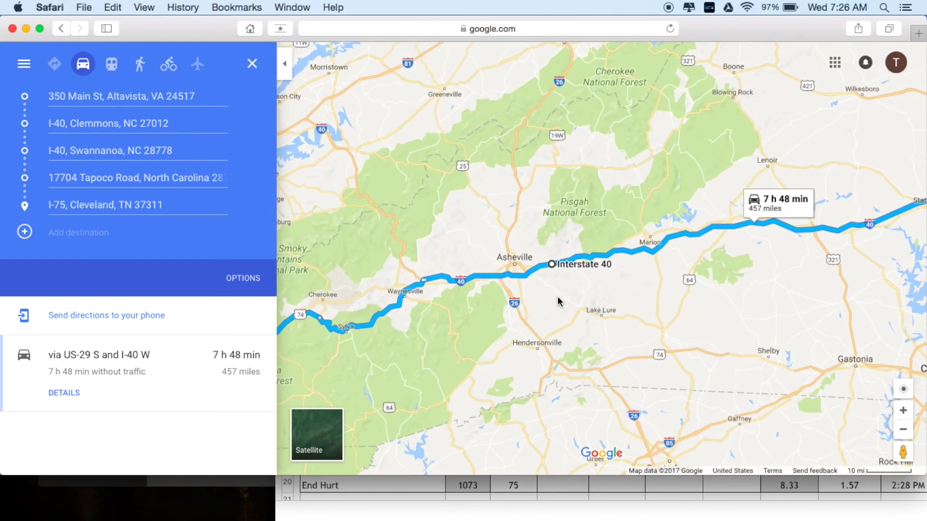
{"action": "scroll", "coordinate": [559, 301], "scroll_direction": "up", "scroll_amount": 3}
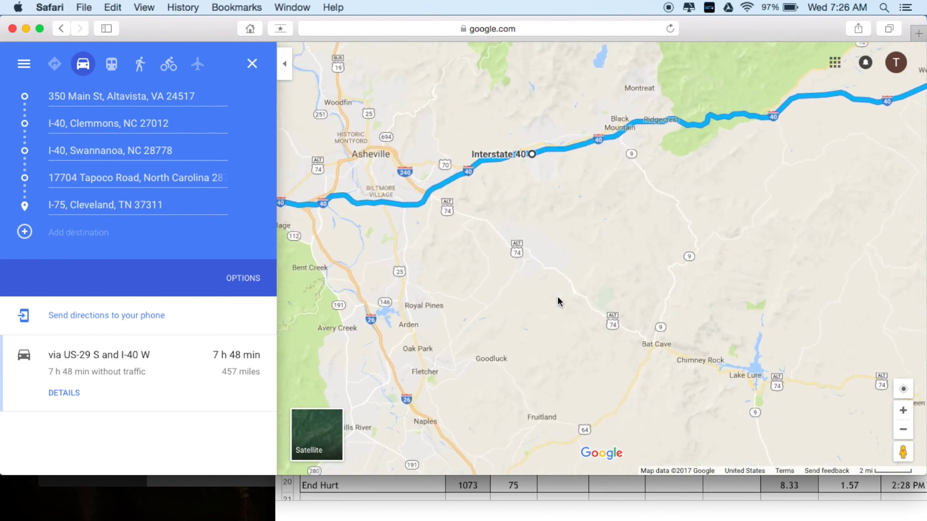
{"action": "left_click_drag", "start_coordinate": [554, 168], "coordinate": [527, 327]}
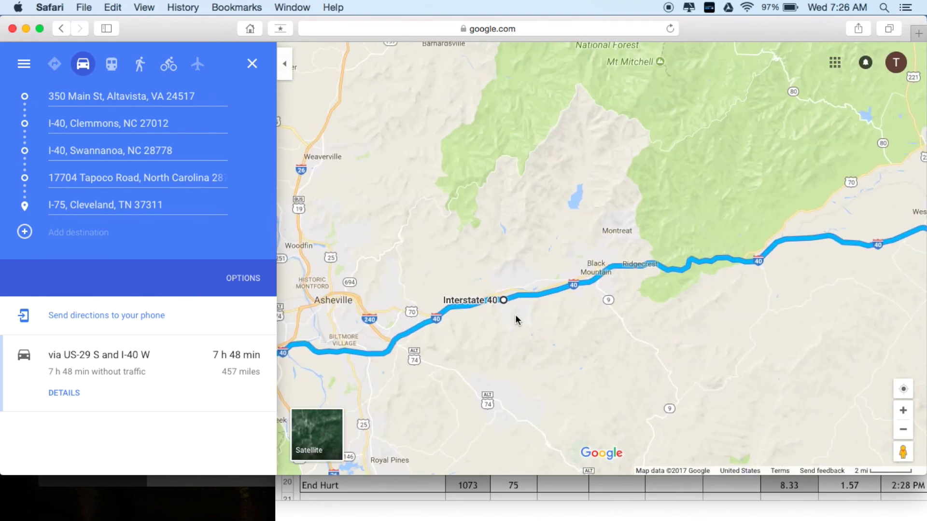
{"action": "scroll", "coordinate": [515, 320], "scroll_direction": "up", "scroll_amount": 5}
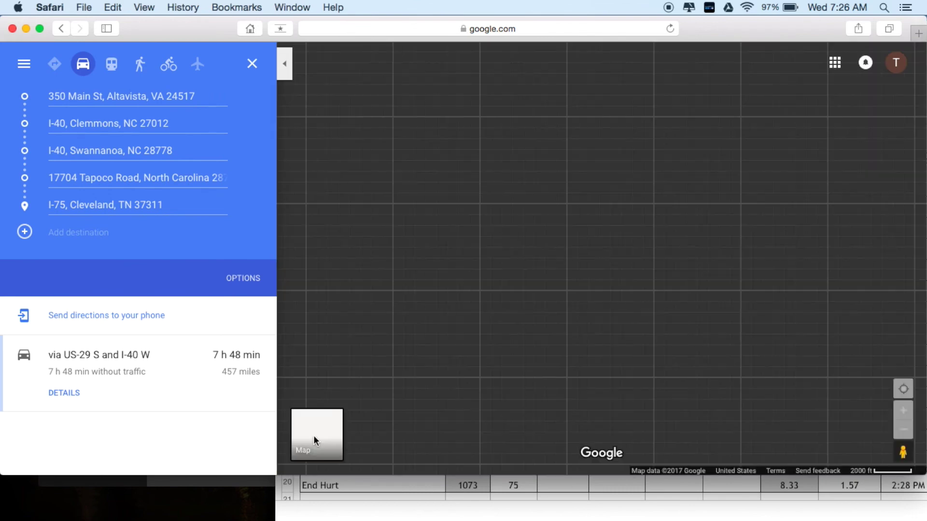
- Switch to satellite imagery and centre the Swannanoa I-40 stop beside exit 59
{"action": "left_click", "coordinate": [314, 437]}
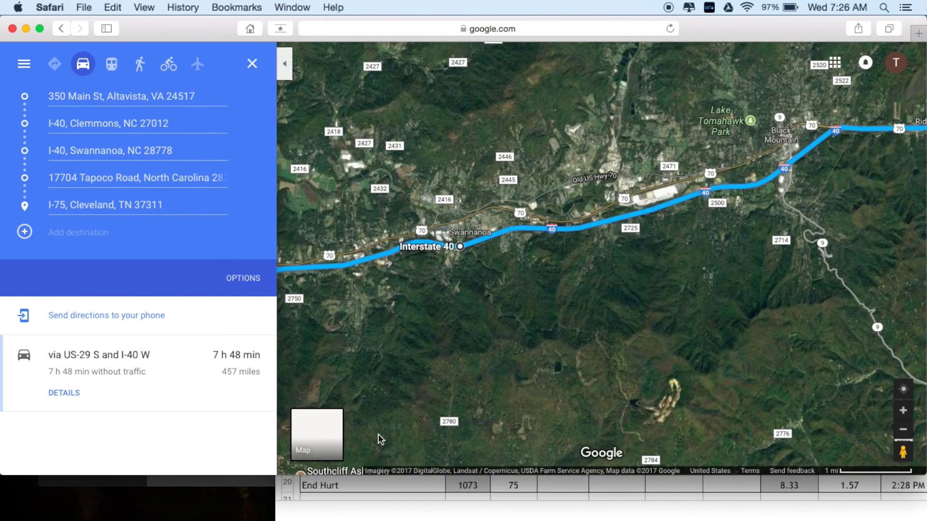
{"action": "scroll", "coordinate": [430, 253], "scroll_direction": "up", "scroll_amount": 4}
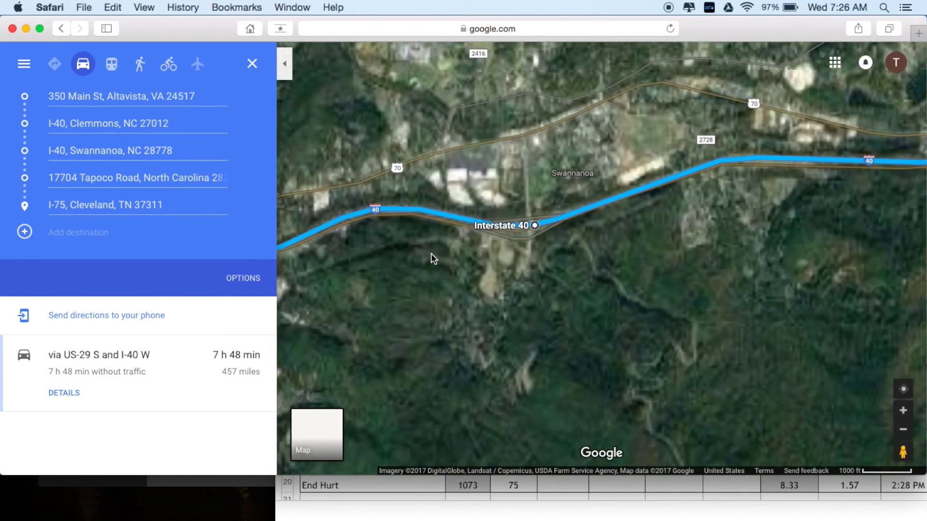
{"action": "scroll", "coordinate": [430, 255], "scroll_direction": "up", "scroll_amount": 2}
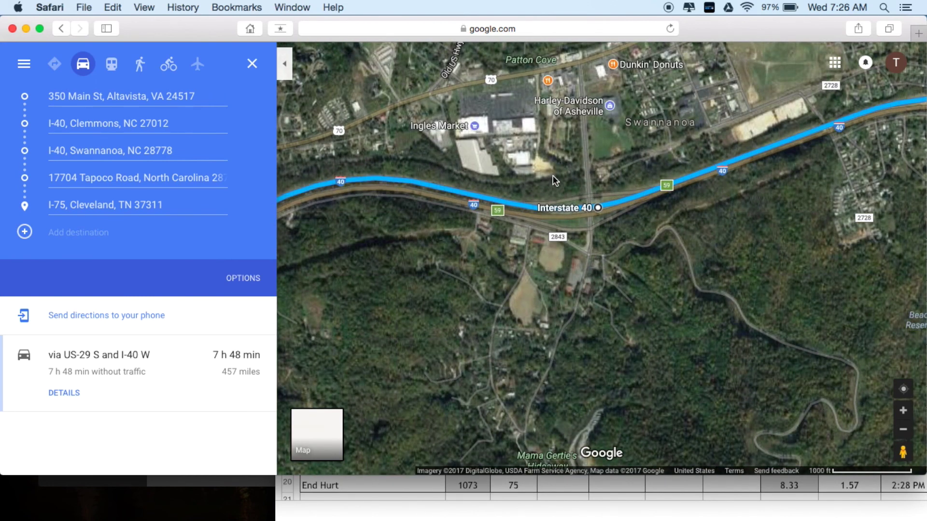
{"action": "scroll", "coordinate": [532, 203], "scroll_direction": "up", "scroll_amount": 2}
{"action": "left_click_drag", "start_coordinate": [531, 203], "coordinate": [472, 300]}
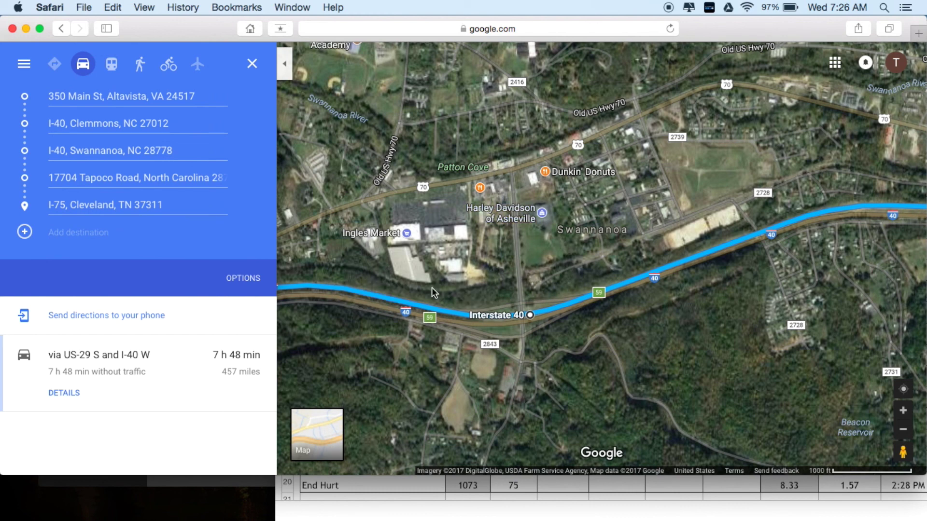
{"action": "scroll", "coordinate": [530, 285], "scroll_direction": "down", "scroll_amount": 2}
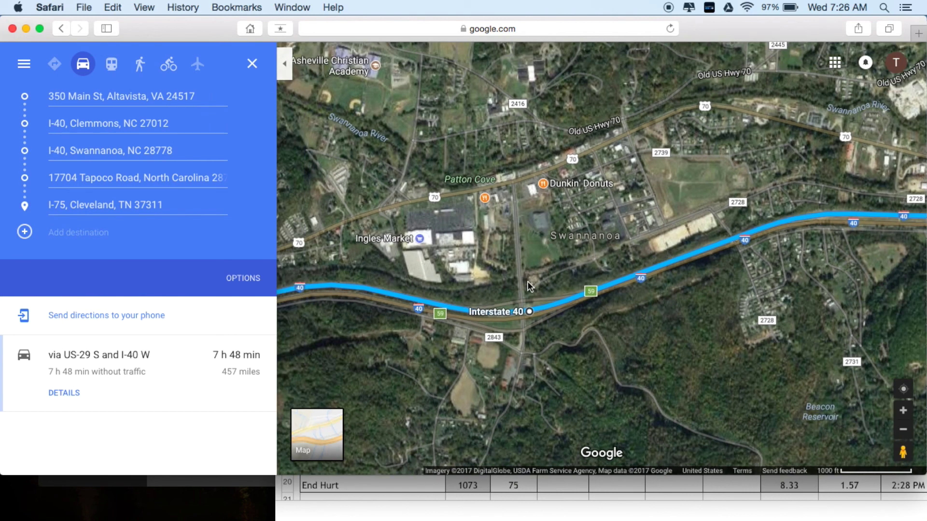